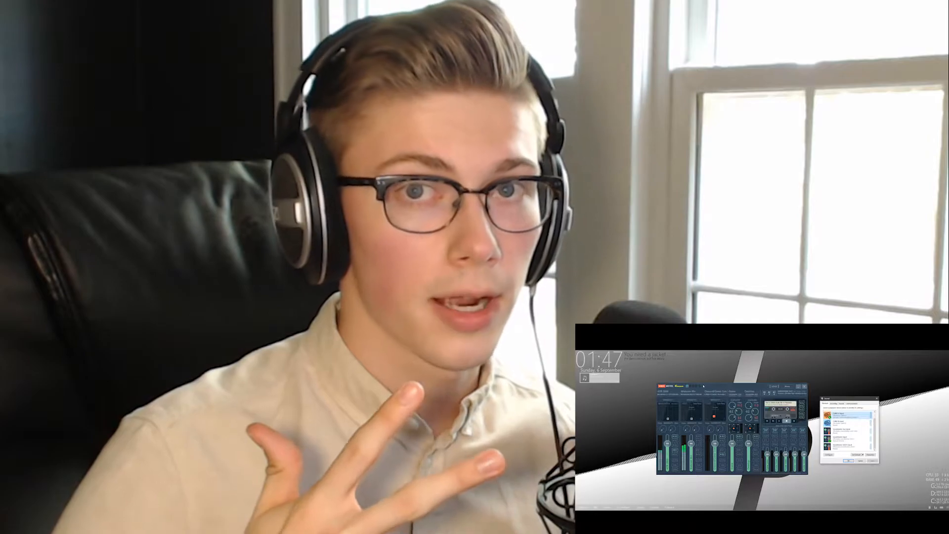
{"action": "left_click_drag", "start_coordinate": [704, 386], "coordinate": [703, 387]}
{"action": "left_click_drag", "start_coordinate": [832, 398], "coordinate": [868, 393]}
{"action": "left_click", "coordinate": [817, 425]}
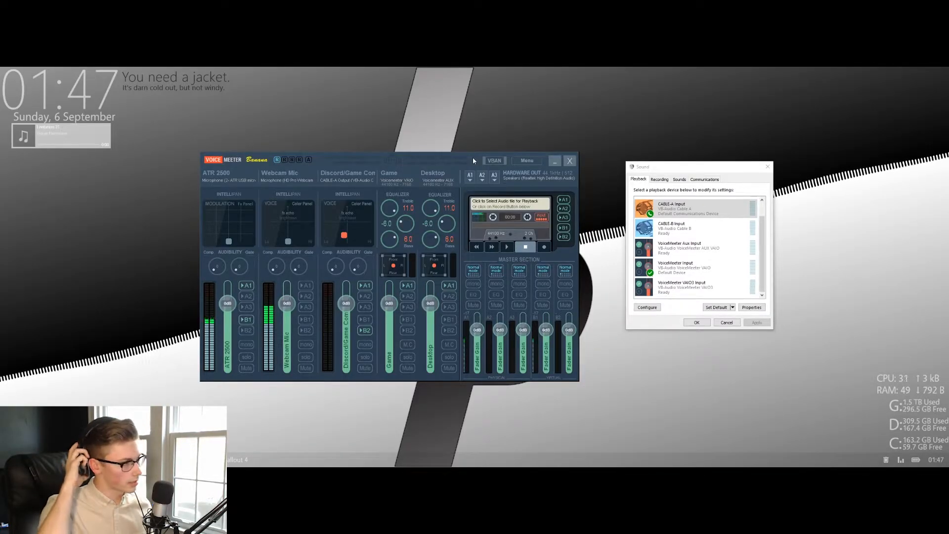
{"action": "left_click_drag", "start_coordinate": [313, 159], "coordinate": [315, 161]}
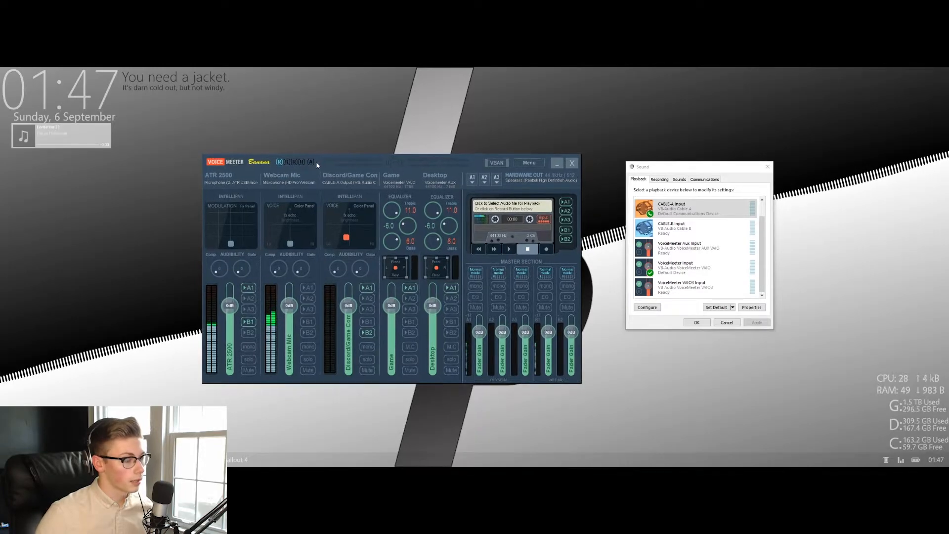
{"action": "left_click_drag", "start_coordinate": [478, 164], "coordinate": [466, 168]}
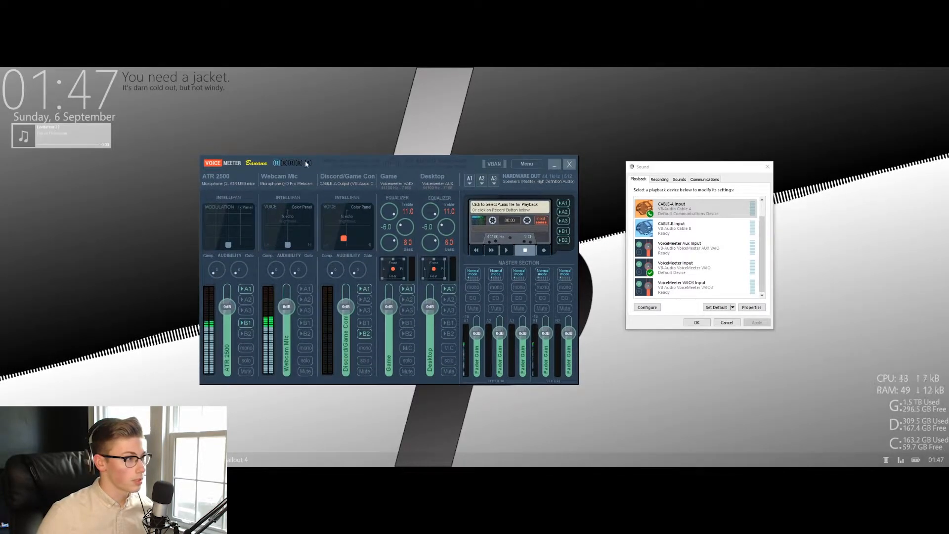
{"action": "mouse_move", "coordinate": [320, 161]}
{"action": "left_mouse_down"}
{"action": "mouse_move", "coordinate": [338, 156]}
{"action": "mouse_move", "coordinate": [330, 146]}
{"action": "left_mouse_up"}
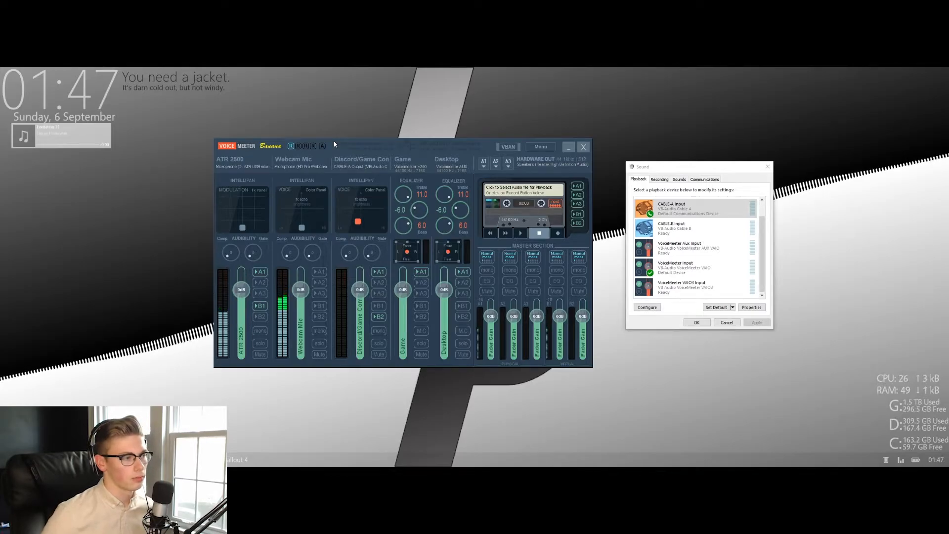
{"action": "left_click_drag", "start_coordinate": [334, 146], "coordinate": [341, 146]}
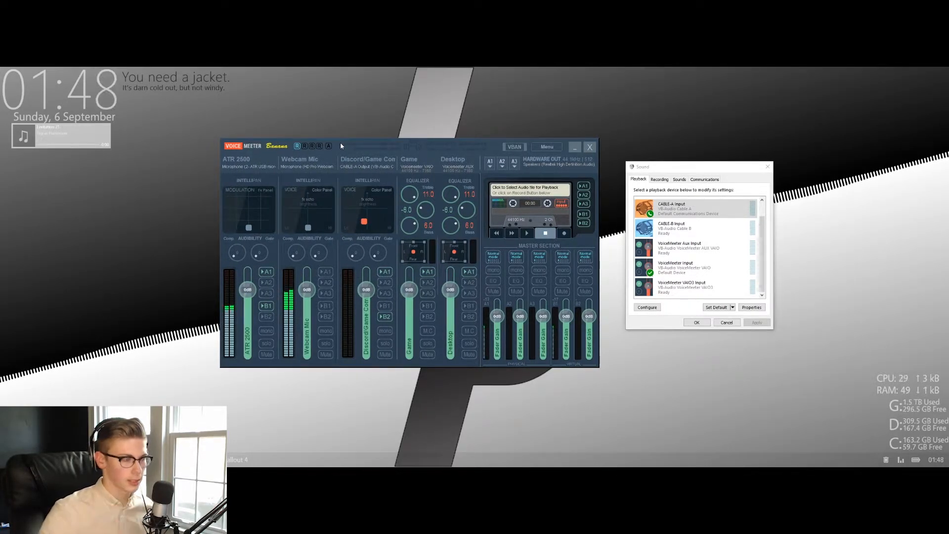
{"action": "mouse_move", "coordinate": [340, 145]}
{"action": "left_mouse_down"}
{"action": "mouse_move", "coordinate": [368, 121]}
{"action": "mouse_move", "coordinate": [363, 110]}
{"action": "mouse_move", "coordinate": [354, 133]}
{"action": "left_mouse_up"}
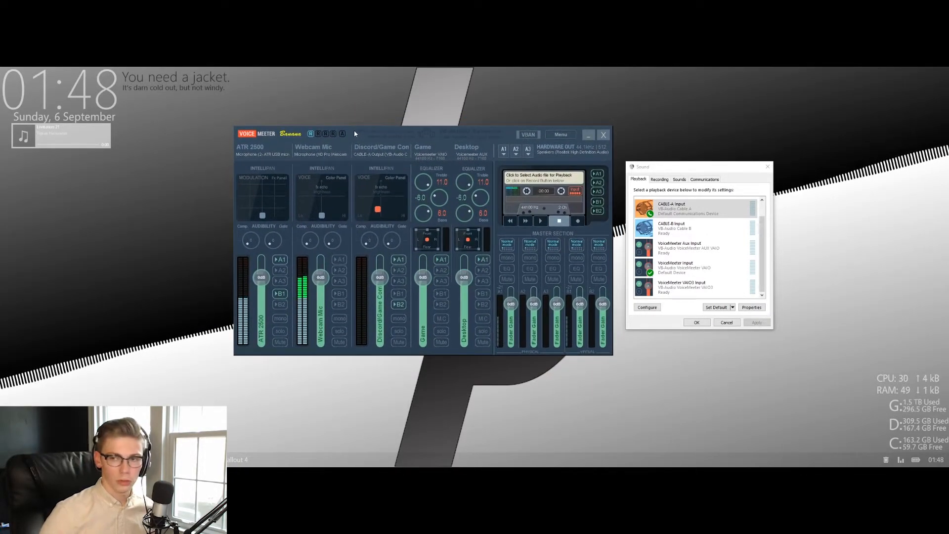
{"action": "mouse_move", "coordinate": [354, 134]}
{"action": "left_mouse_down"}
{"action": "mouse_move", "coordinate": [362, 142]}
{"action": "mouse_move", "coordinate": [348, 143]}
{"action": "left_mouse_up"}
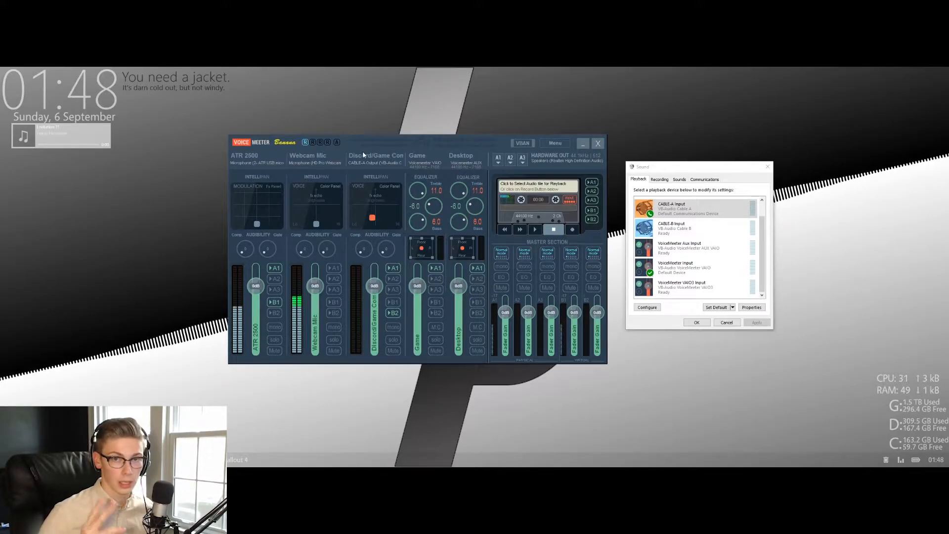
{"action": "left_click_drag", "start_coordinate": [347, 148], "coordinate": [346, 150]}
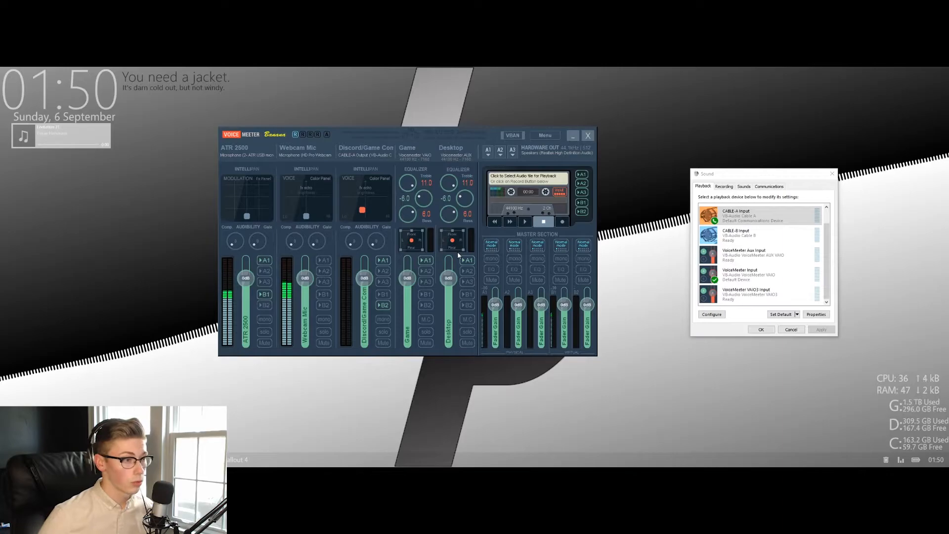
- Select VoiceMeeter Input among the Windows playback devices and check its default device assignment
{"action": "left_click_drag", "start_coordinate": [719, 176], "coordinate": [646, 181]}
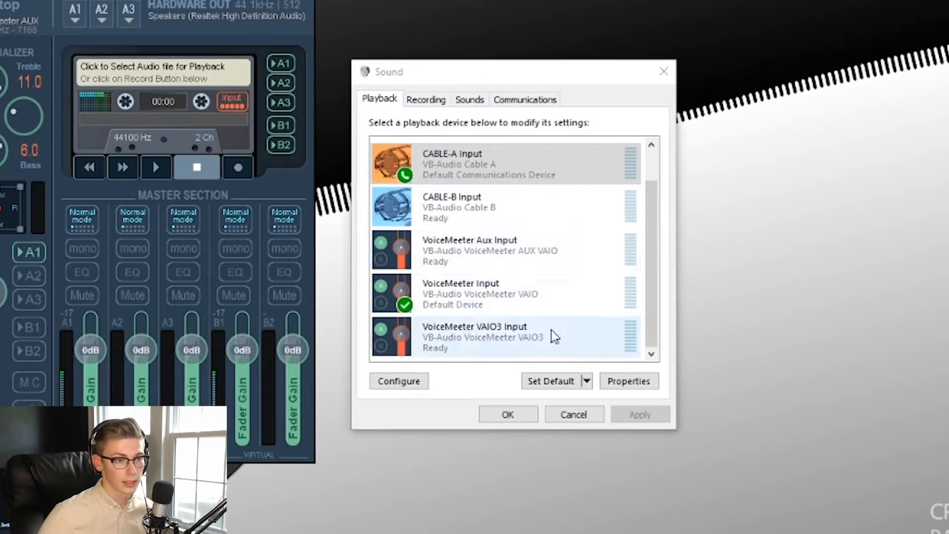
{"action": "left_click", "coordinate": [517, 306]}
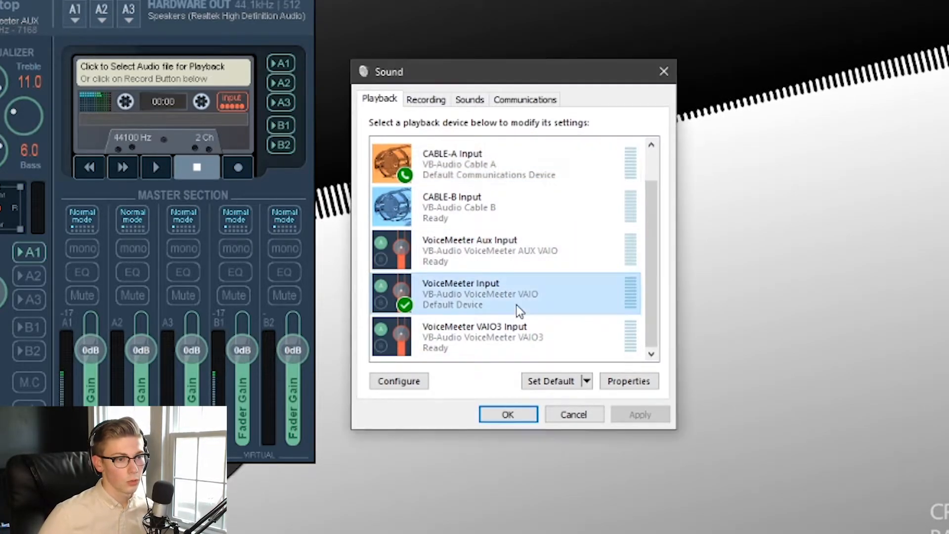
{"action": "right_click", "coordinate": [460, 294]}
{"action": "left_click", "coordinate": [447, 295]}
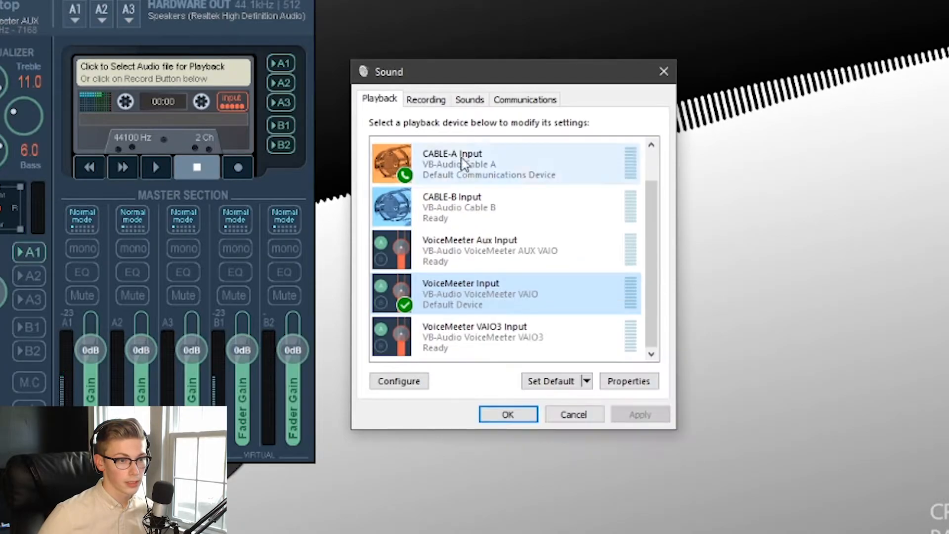
- Compare the recording and playback device lists, examining the CABLE-A, CABLE-B and VoiceMeeter entries and their default assignments
{"action": "left_click", "coordinate": [428, 99]}
{"action": "scroll", "coordinate": [633, 208], "scroll_direction": "down", "scroll_amount": 3}
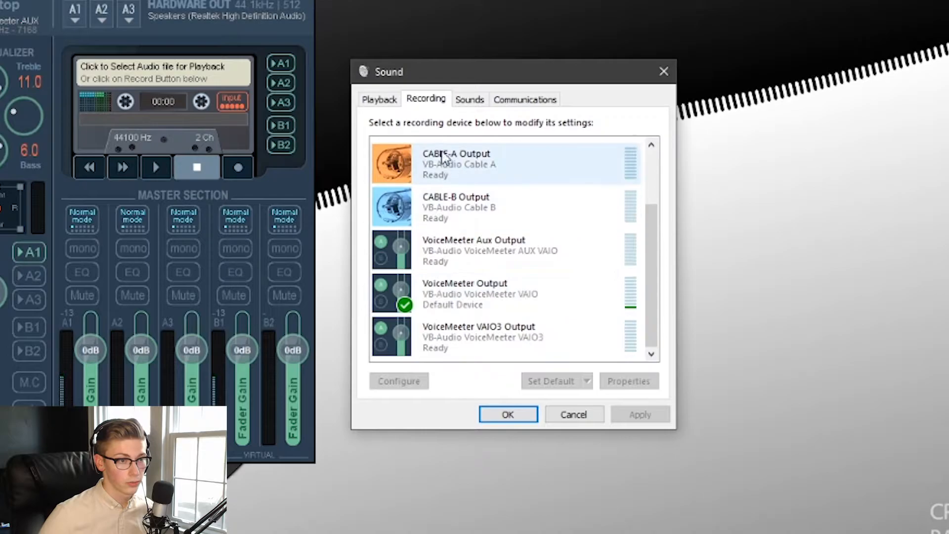
{"action": "left_click", "coordinate": [367, 101]}
{"action": "scroll", "coordinate": [516, 287], "scroll_direction": "up", "scroll_amount": 1}
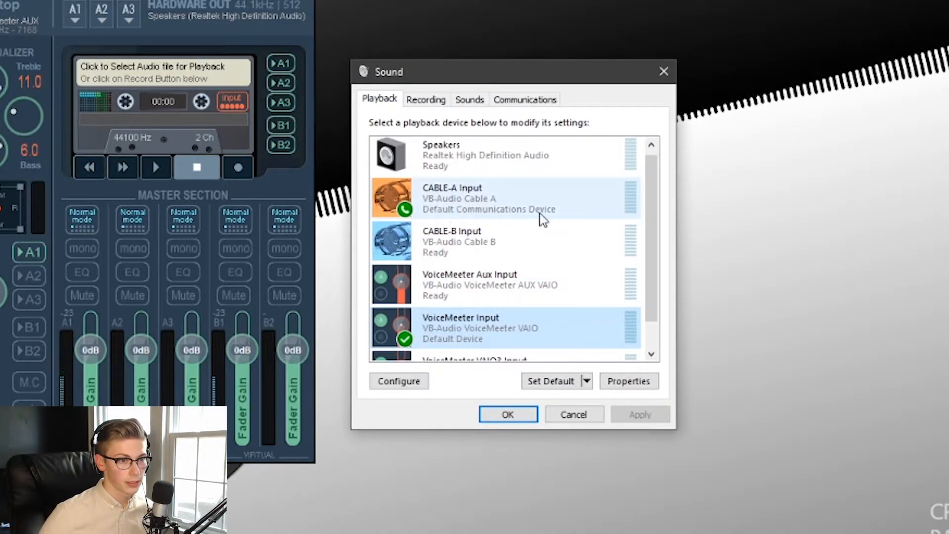
{"action": "scroll", "coordinate": [524, 216], "scroll_direction": "down", "scroll_amount": 1}
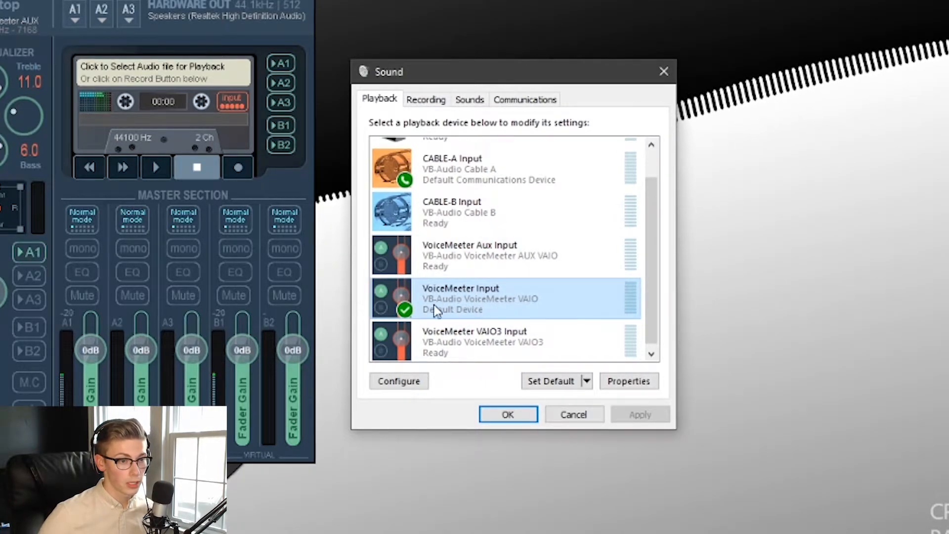
{"action": "left_click", "coordinate": [435, 101]}
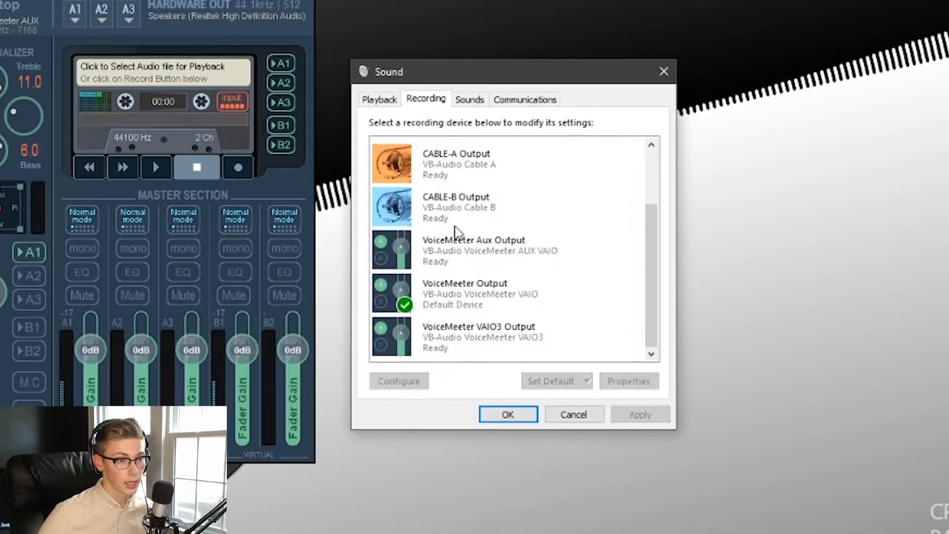
{"action": "left_click", "coordinate": [379, 101]}
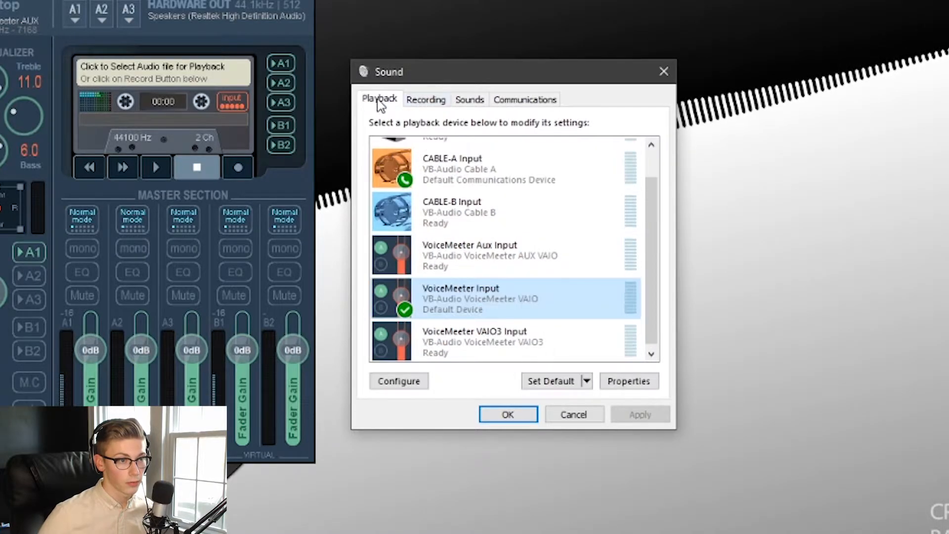
{"action": "left_click", "coordinate": [429, 102]}
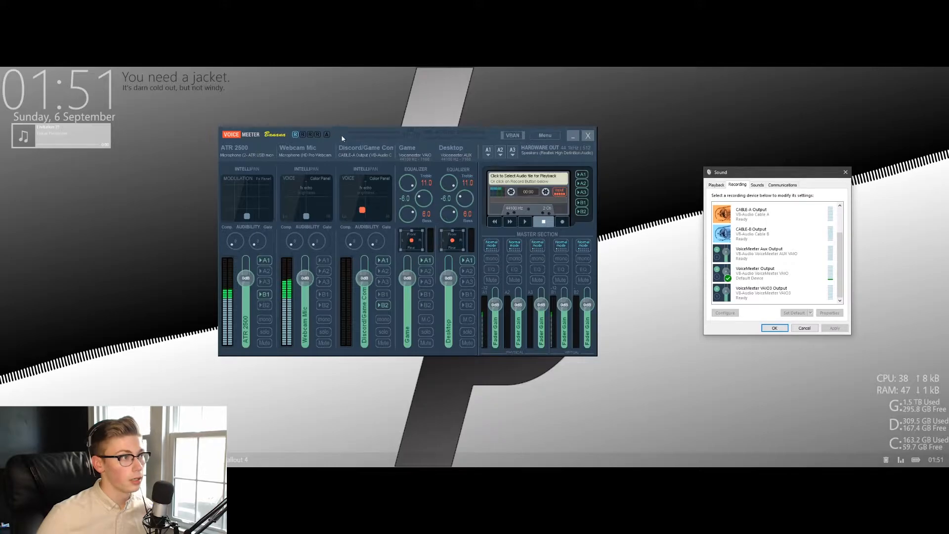
- Examine the hardware output devices offered for A1, A2 and A3, leaving the selections as they are
{"action": "left_click_drag", "start_coordinate": [342, 136], "coordinate": [392, 138]}
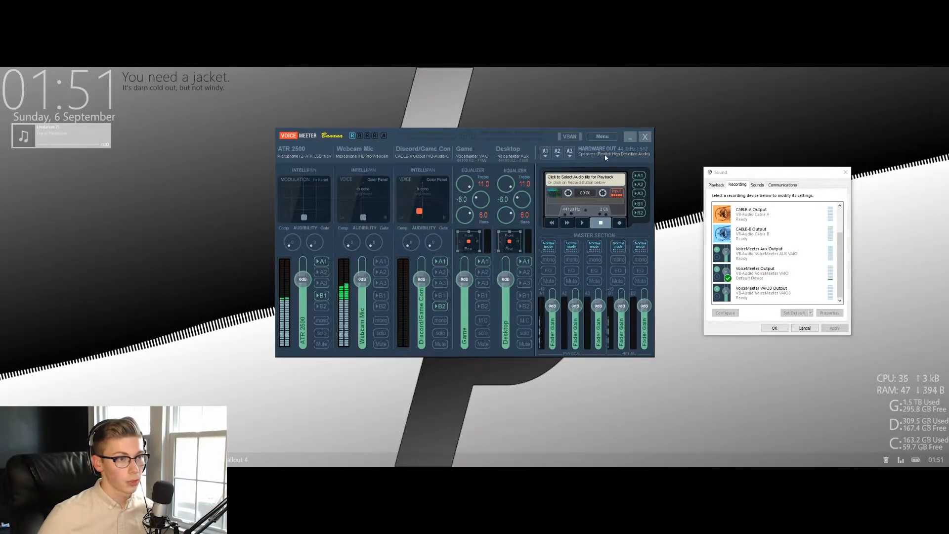
{"action": "left_click", "coordinate": [567, 149]}
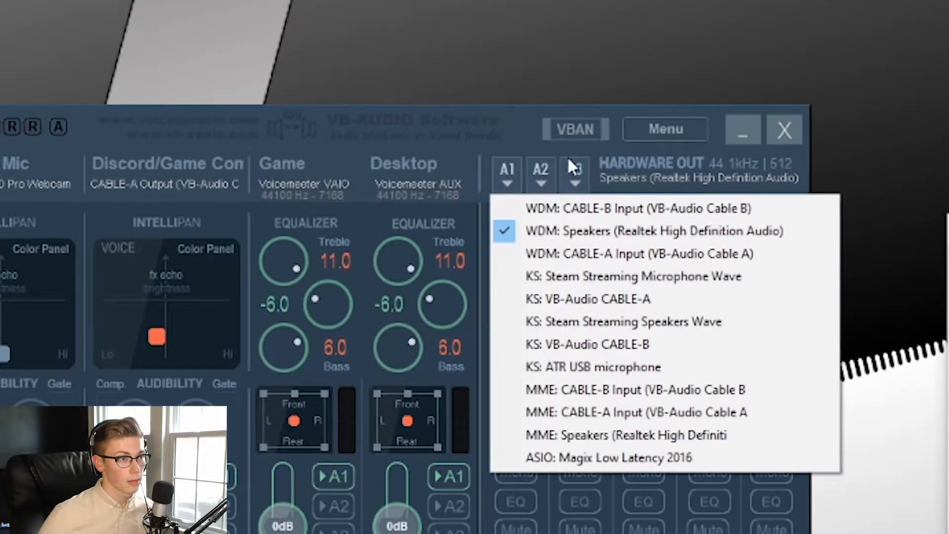
{"action": "left_click", "coordinate": [507, 169]}
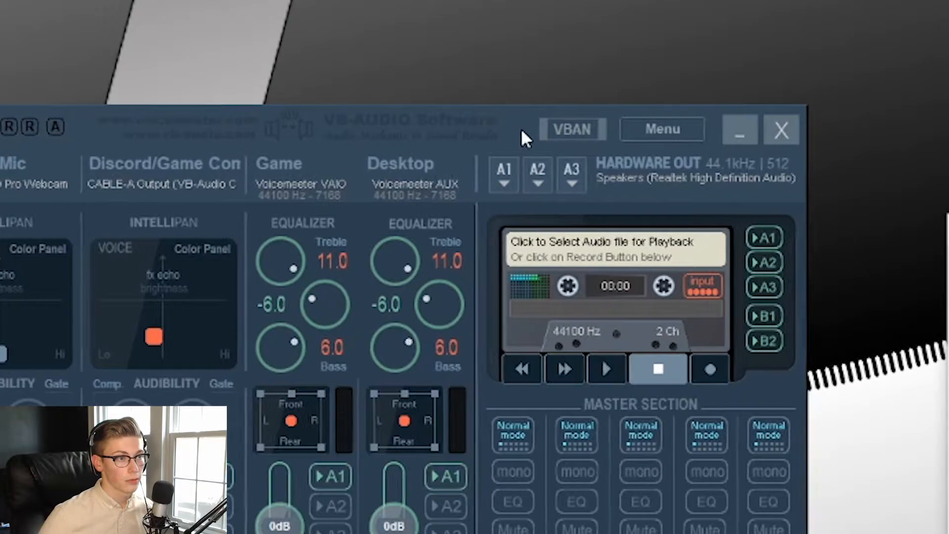
{"action": "left_click_drag", "start_coordinate": [522, 129], "coordinate": [514, 130]}
{"action": "left_click", "coordinate": [499, 176]}
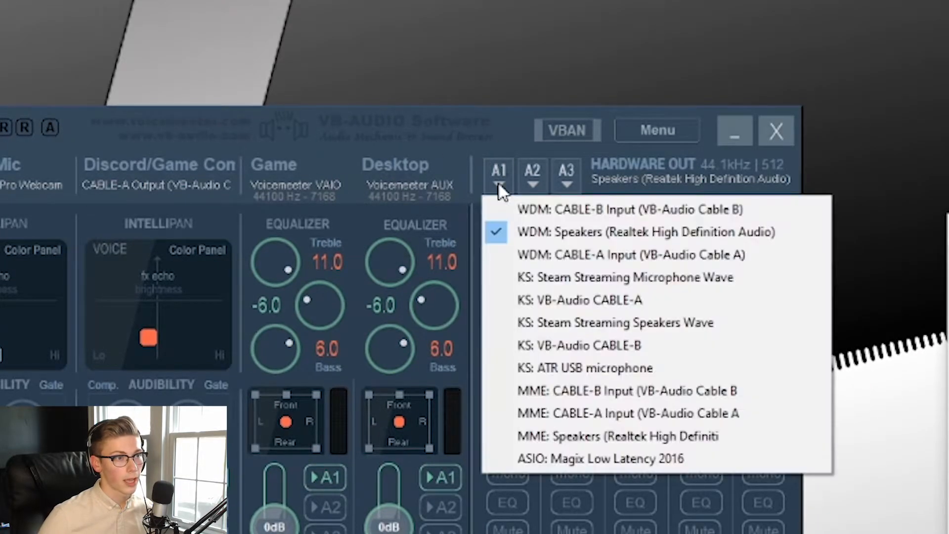
{"action": "left_click", "coordinate": [532, 184]}
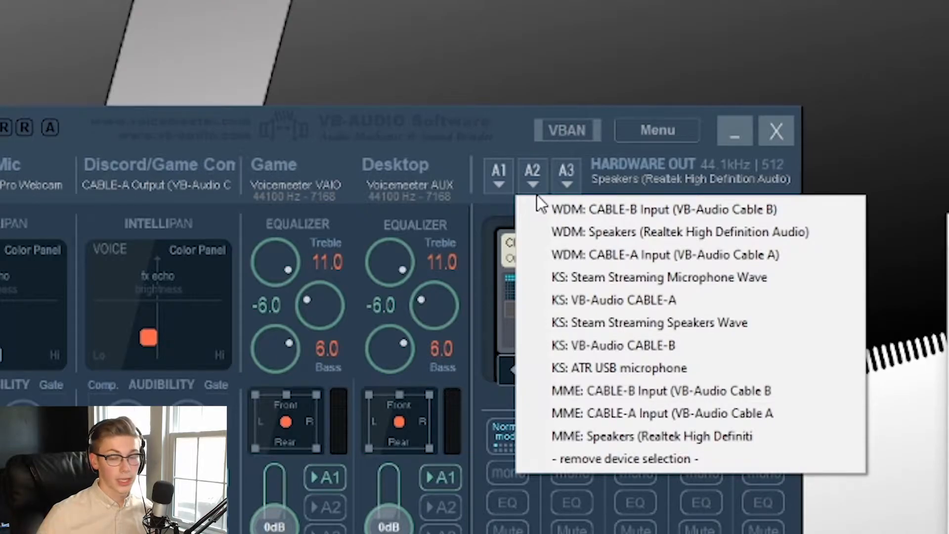
{"action": "left_click", "coordinate": [560, 183]}
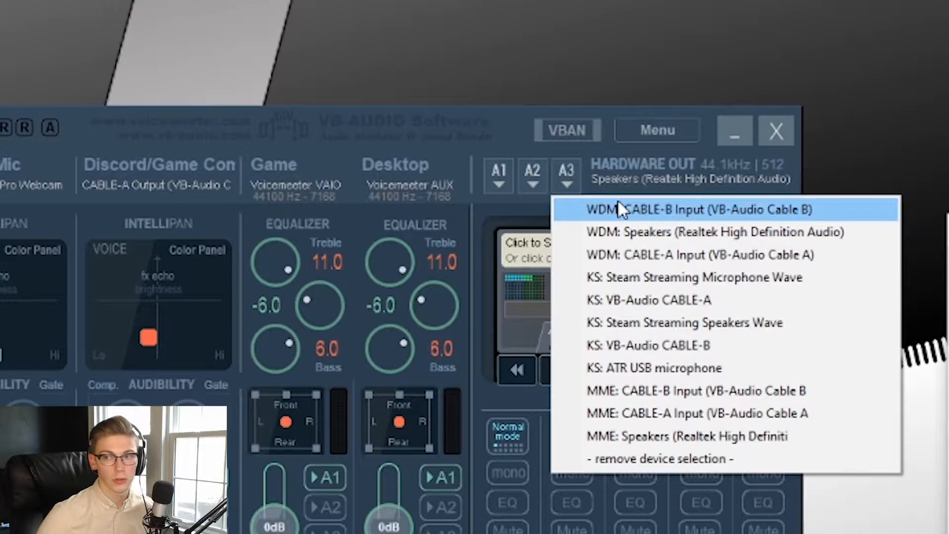
{"action": "left_click", "coordinate": [553, 146]}
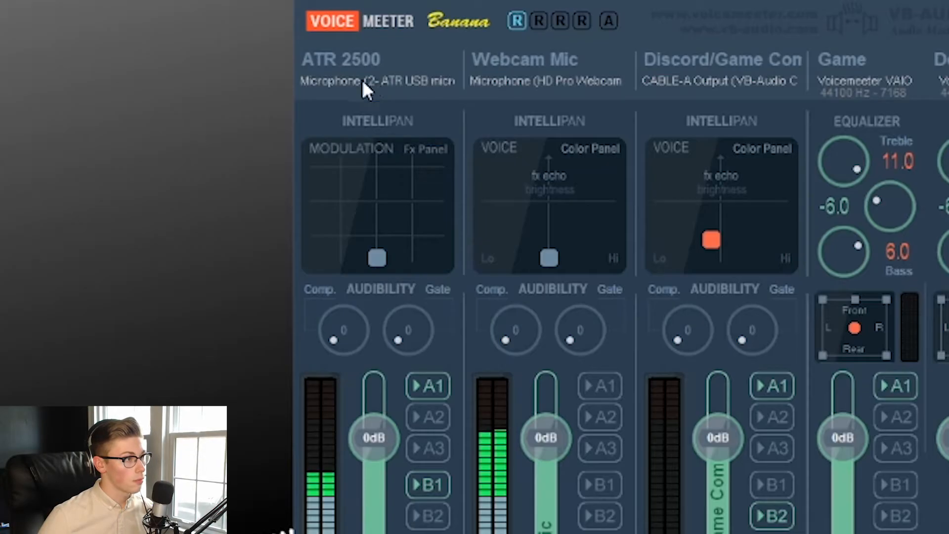
- Review the input devices offered for the ATR 2500 strip and turn on the strip's A1 output
{"action": "left_click", "coordinate": [297, 157]}
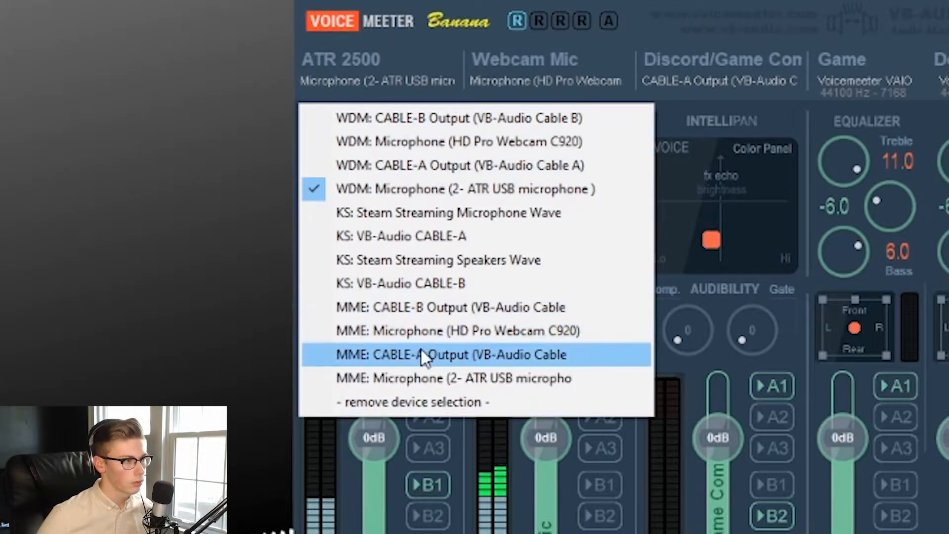
{"action": "left_click", "coordinate": [397, 84]}
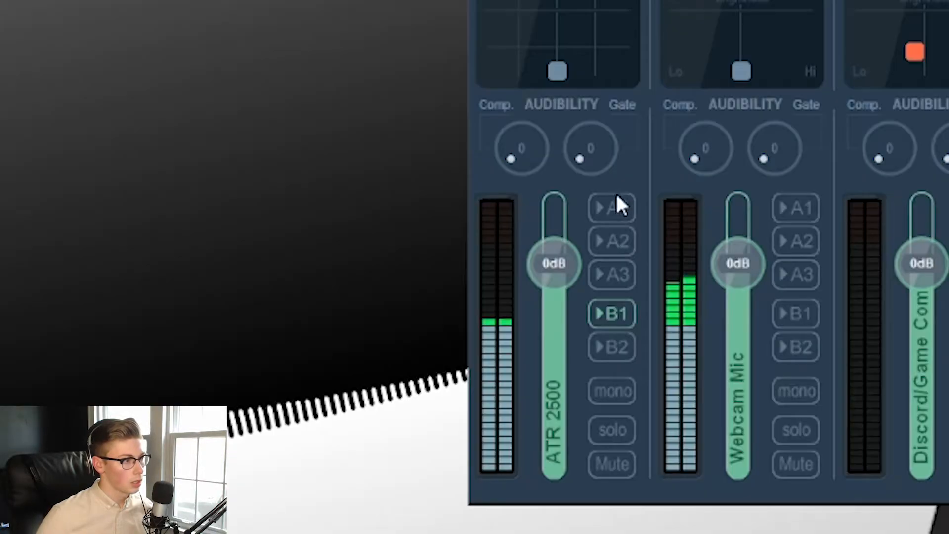
{"action": "left_click", "coordinate": [321, 261]}
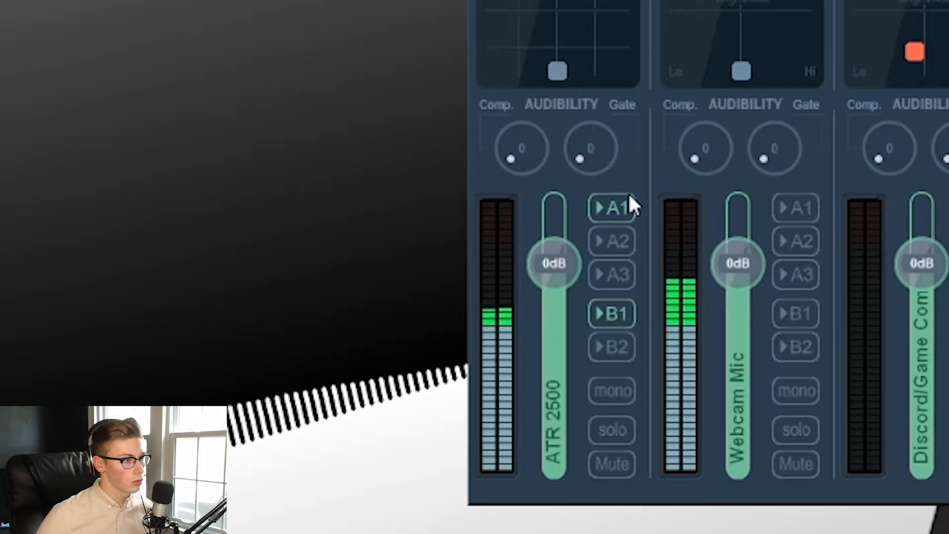
{"action": "left_click", "coordinate": [605, 316]}
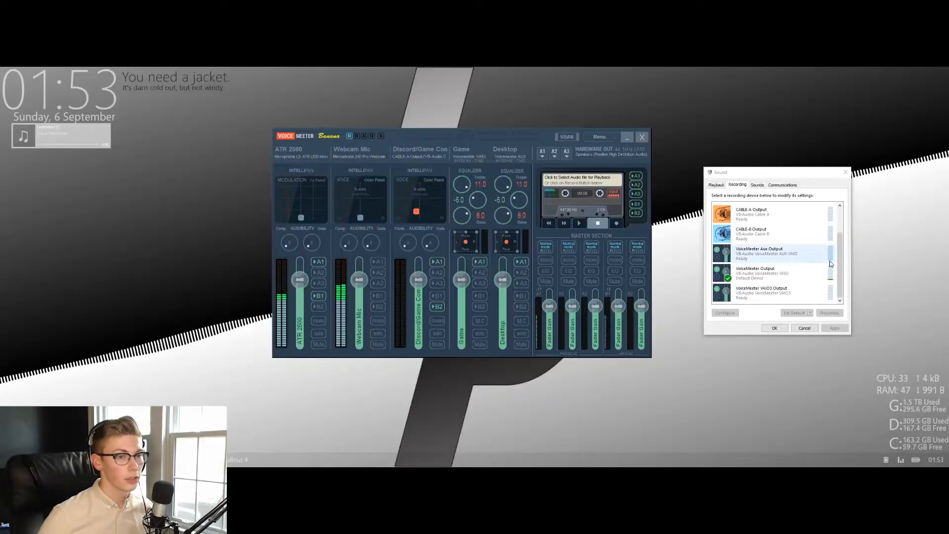
- Check the VoiceMeeter entries under the playback and recording devices, selecting VoiceMeeter Aux Input for playback
{"action": "left_click", "coordinate": [719, 187]}
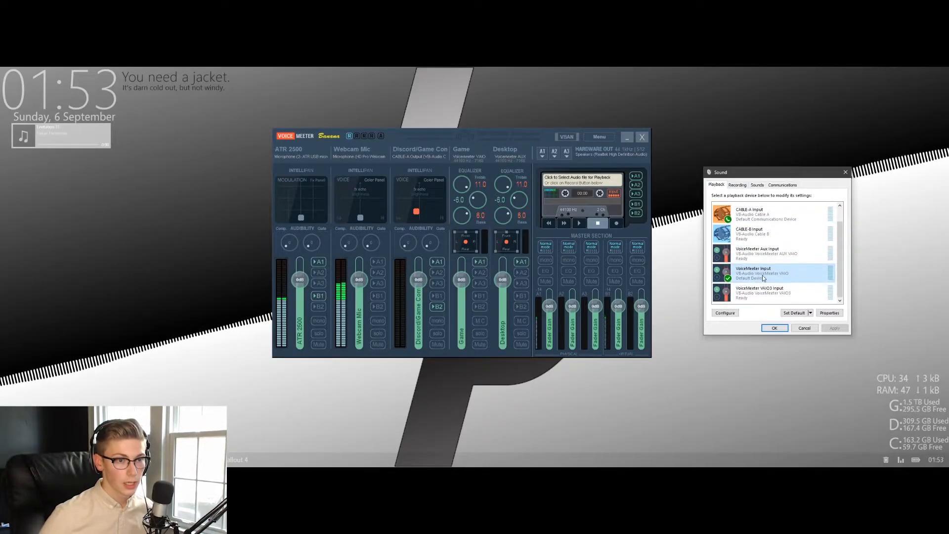
{"action": "left_click", "coordinate": [737, 184]}
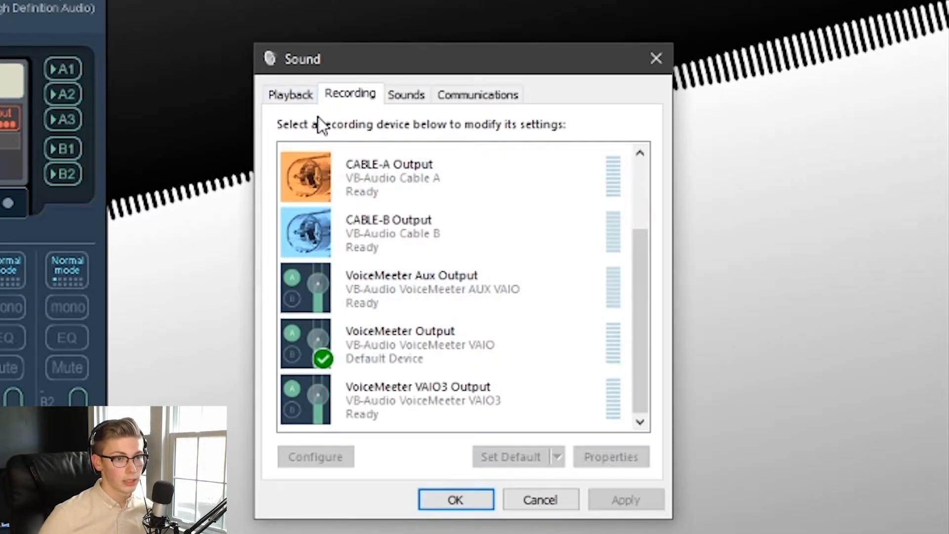
{"action": "left_click", "coordinate": [299, 95]}
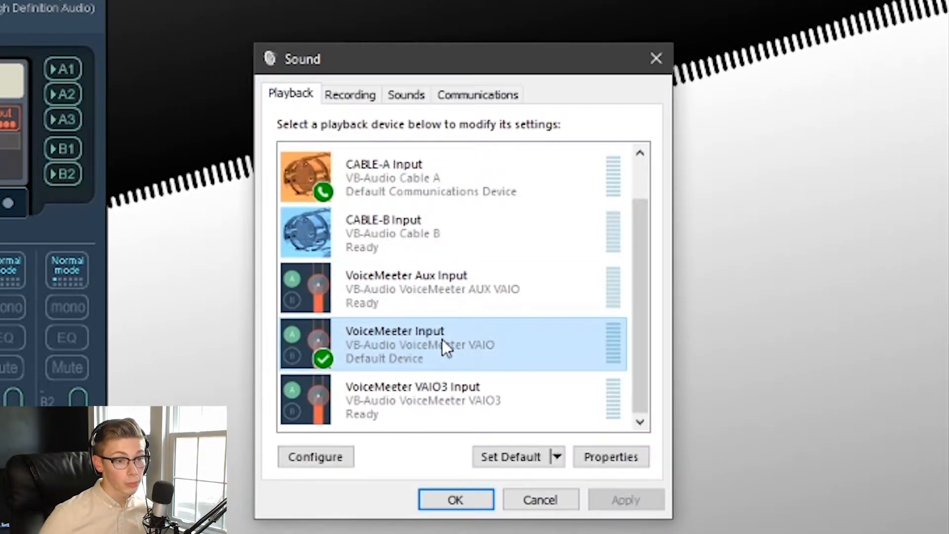
{"action": "left_click", "coordinate": [405, 281]}
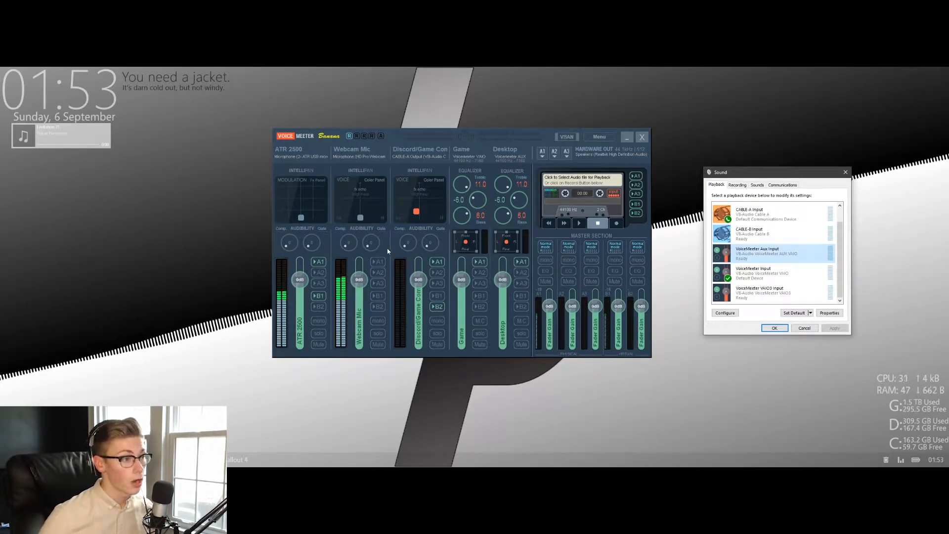
{"action": "left_click", "coordinate": [389, 247]}
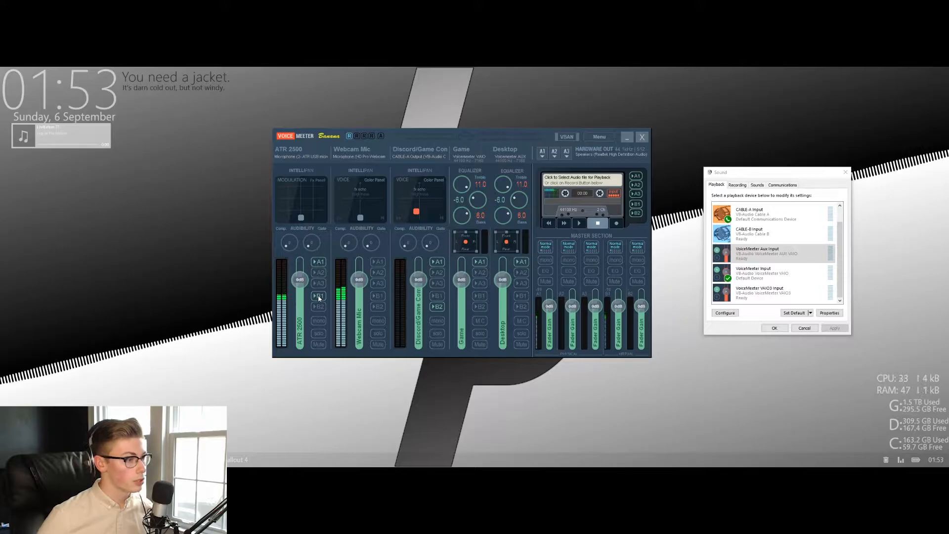
- Check VoiceMeeter Output among the recording devices, and select VoiceMeeter Input among the playback devices
{"action": "left_click", "coordinate": [738, 184]}
{"action": "left_click", "coordinate": [769, 273]}
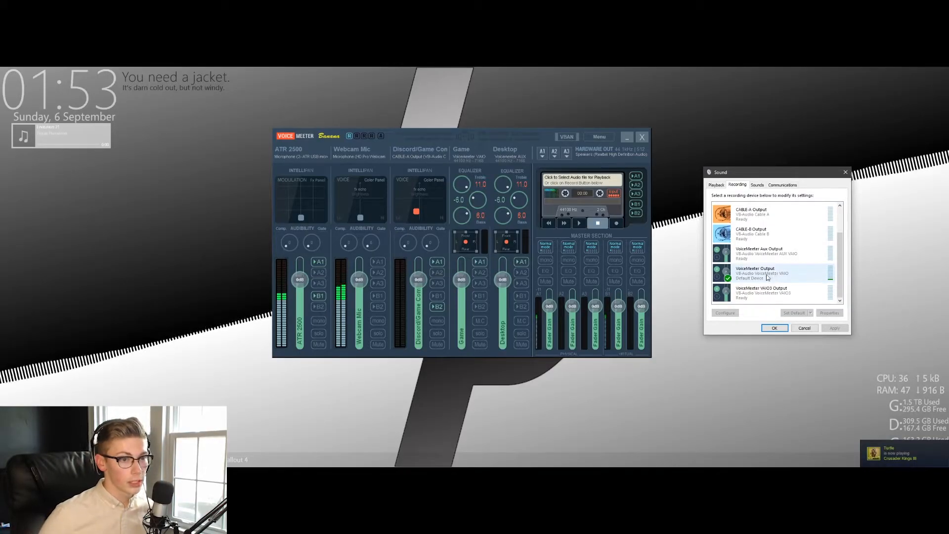
{"action": "left_click", "coordinate": [771, 276]}
{"action": "left_click", "coordinate": [717, 185]}
{"action": "left_click", "coordinate": [778, 275]}
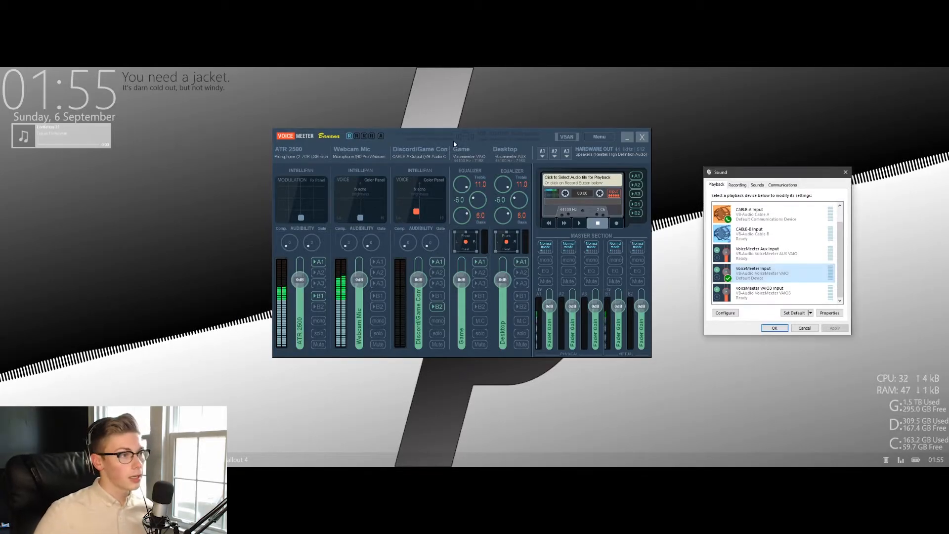
- Check the CABLE-A and CABLE-B entries among the Windows playback and recording devices
{"action": "left_click_drag", "start_coordinate": [393, 138], "coordinate": [327, 137]}
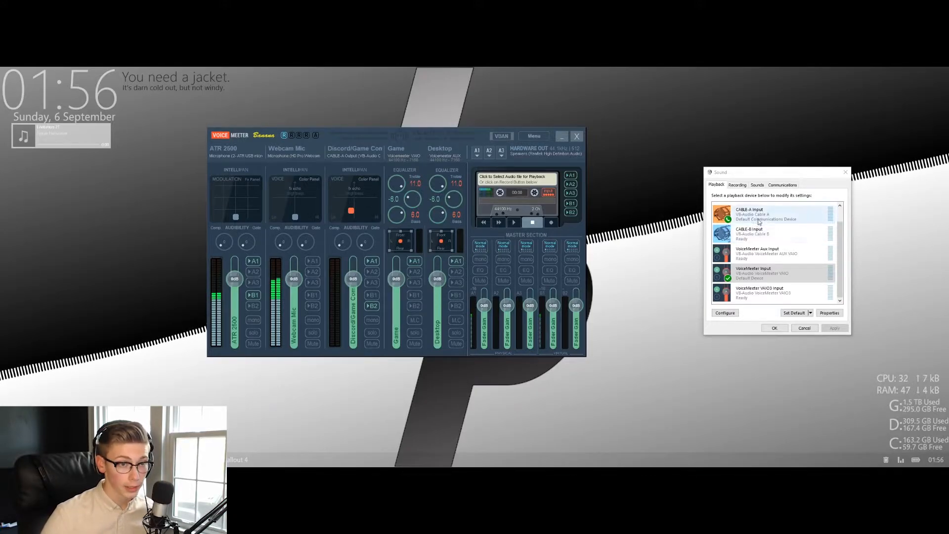
{"action": "left_click", "coordinate": [749, 217]}
{"action": "left_click", "coordinate": [761, 229]}
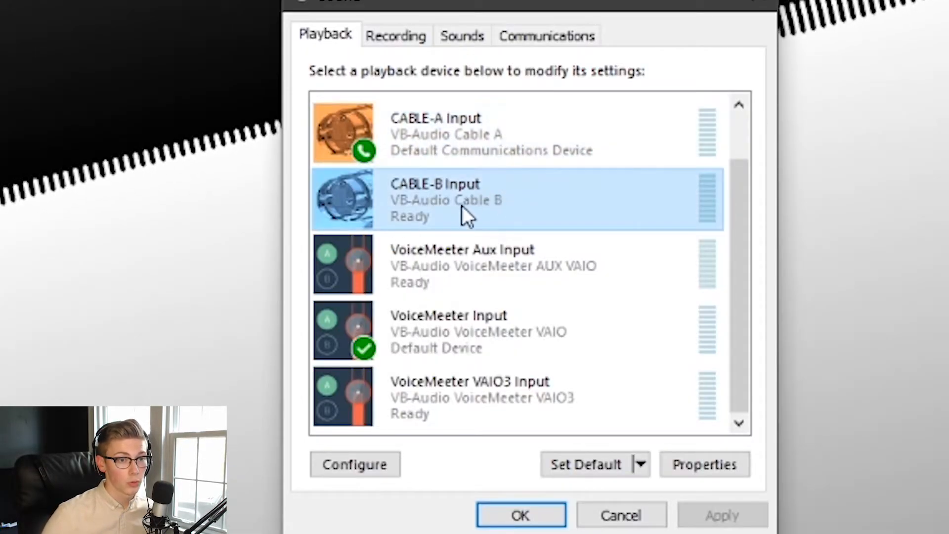
{"action": "left_click", "coordinate": [403, 34]}
{"action": "left_click", "coordinate": [456, 123]}
{"action": "left_click", "coordinate": [440, 203]}
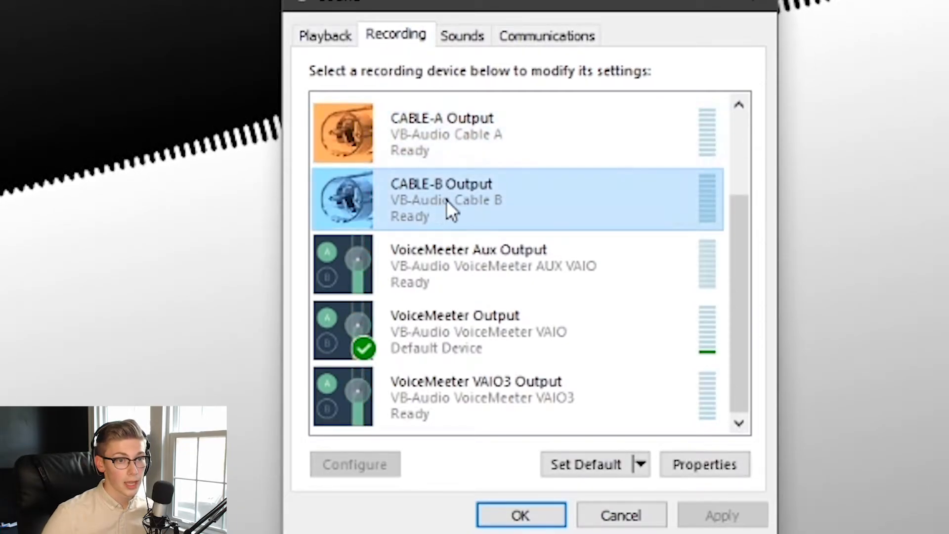
{"action": "left_click", "coordinate": [316, 34]}
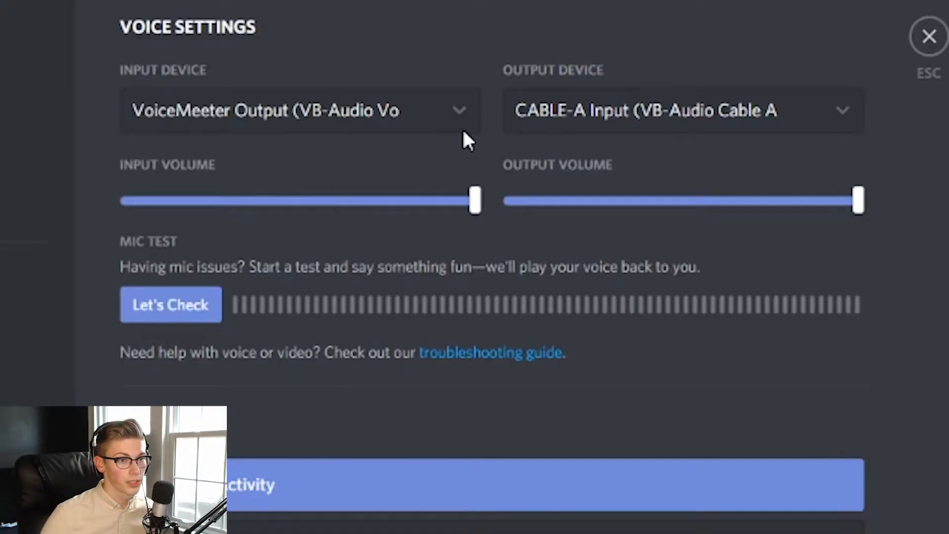
- In Discord's voice settings, choose VoiceMeeter Output as the input device and CABLE-A Input as the output device
{"action": "left_click", "coordinate": [354, 110]}
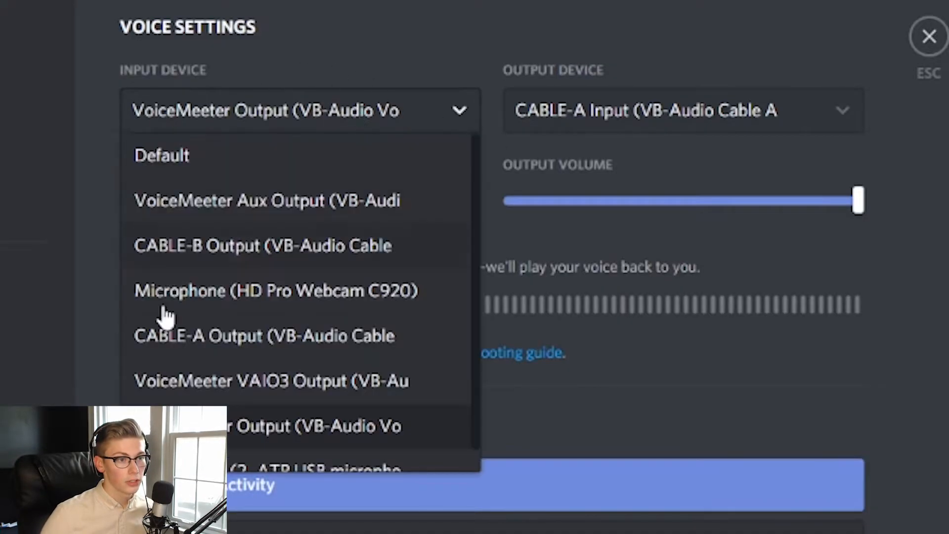
{"action": "left_click", "coordinate": [260, 435]}
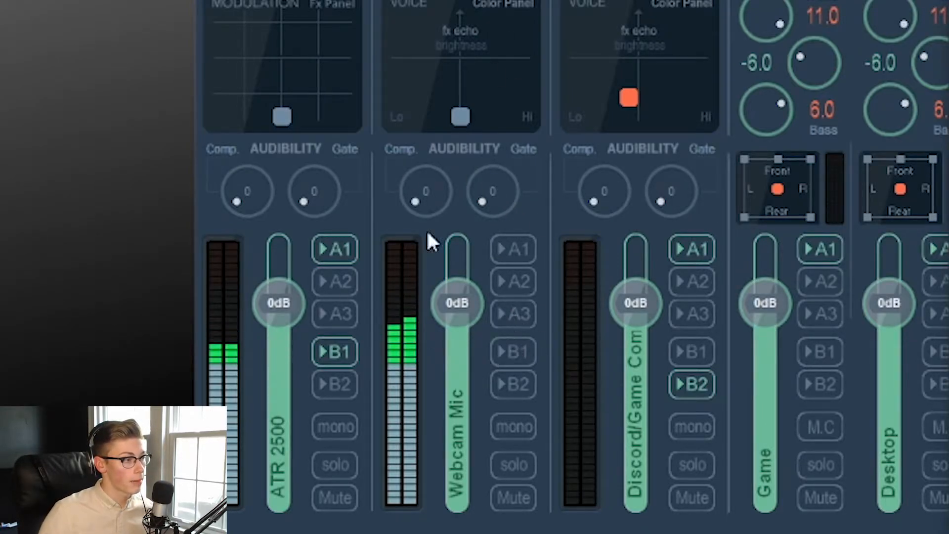
{"action": "left_click", "coordinate": [316, 342]}
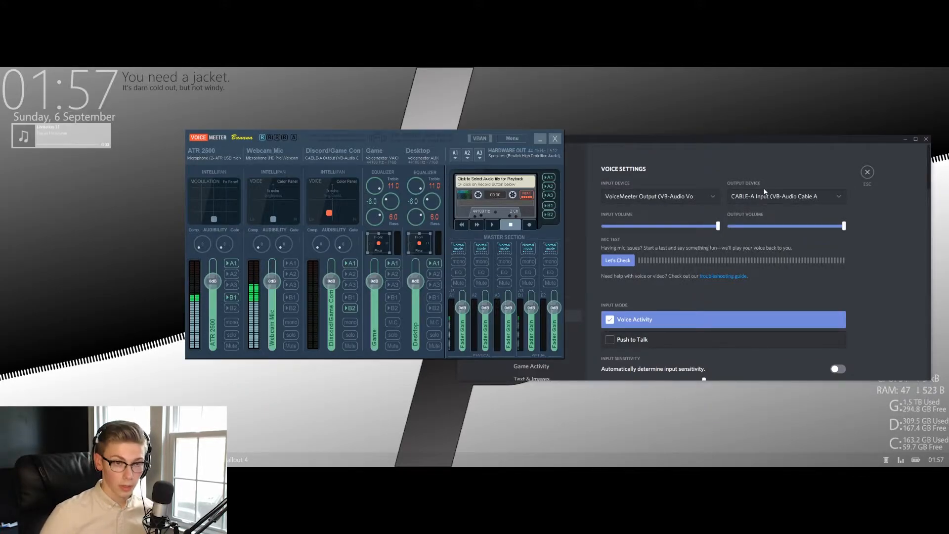
{"action": "left_click", "coordinate": [791, 200]}
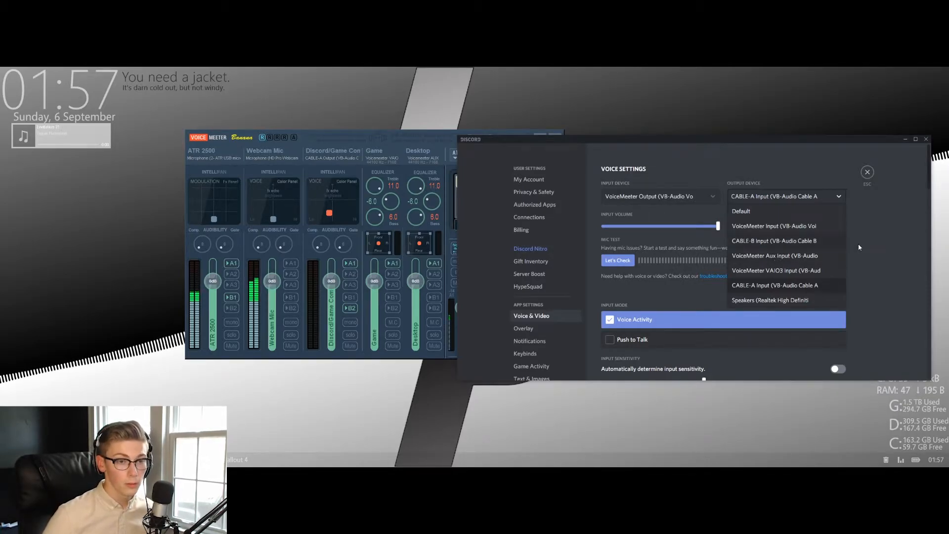
{"action": "left_click", "coordinate": [762, 287]}
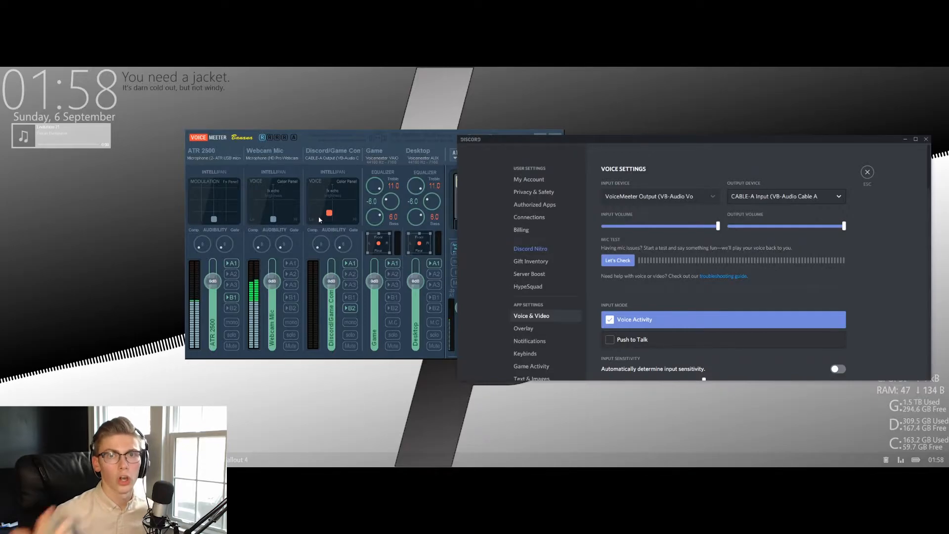
- Review the input devices offered for the Webcam Mic and Discord/Game Com strips, leaving both selections as they are
{"action": "left_click", "coordinate": [352, 159]}
{"action": "left_click", "coordinate": [263, 156]}
{"action": "left_click", "coordinate": [351, 160]}
{"action": "left_click", "coordinate": [267, 156]}
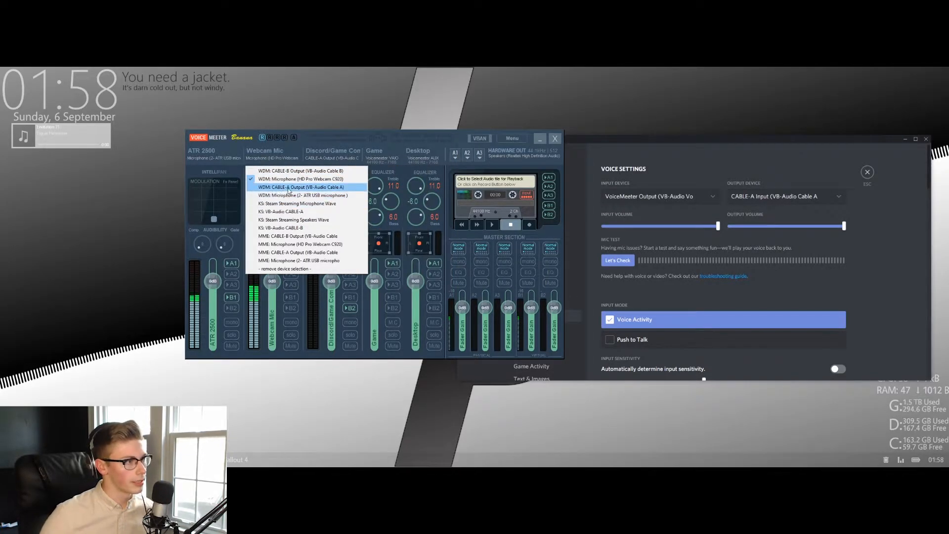
{"action": "left_click", "coordinate": [341, 157]}
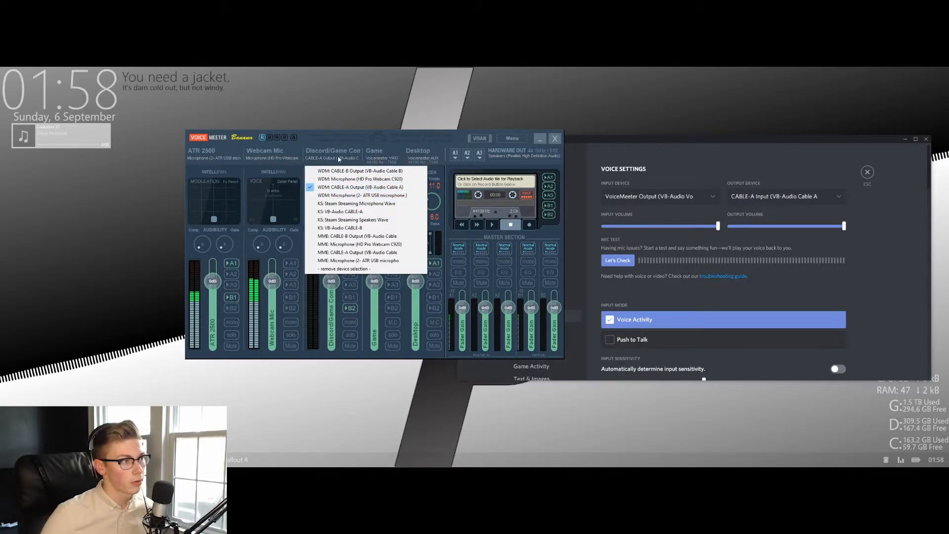
{"action": "left_click", "coordinate": [305, 163]}
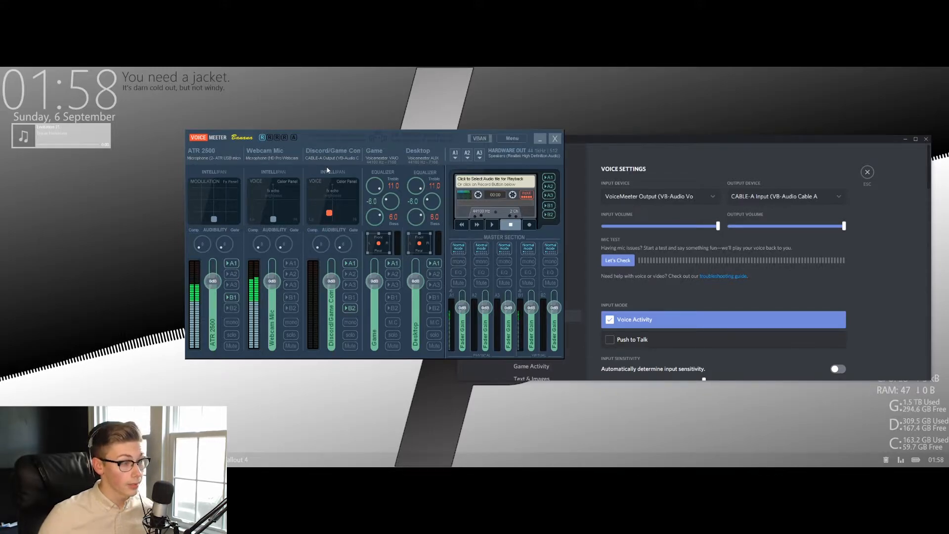
- Try routing the Discord/Game Com strip to B1 instead of B2, and restore its B2 output
{"action": "left_click", "coordinate": [350, 308]}
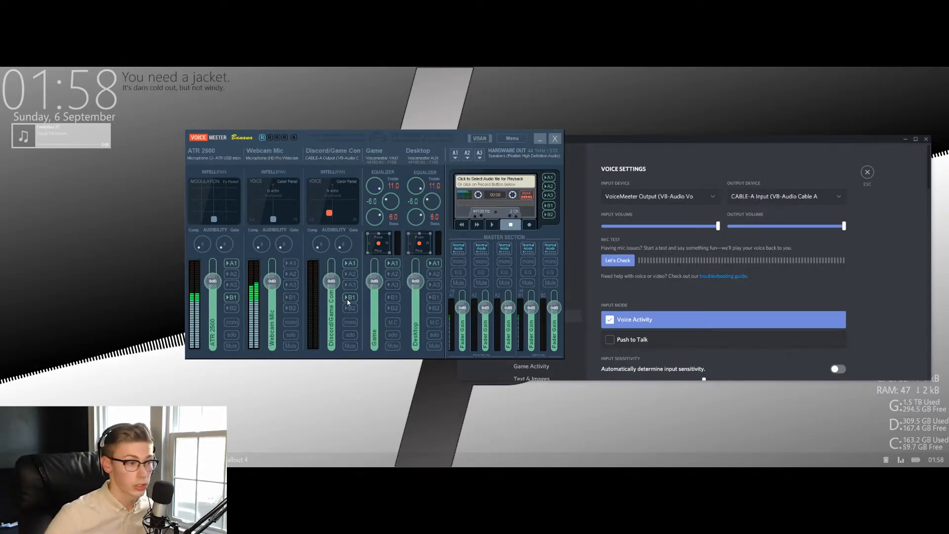
{"action": "left_click", "coordinate": [350, 297]}
{"action": "left_click", "coordinate": [351, 308]}
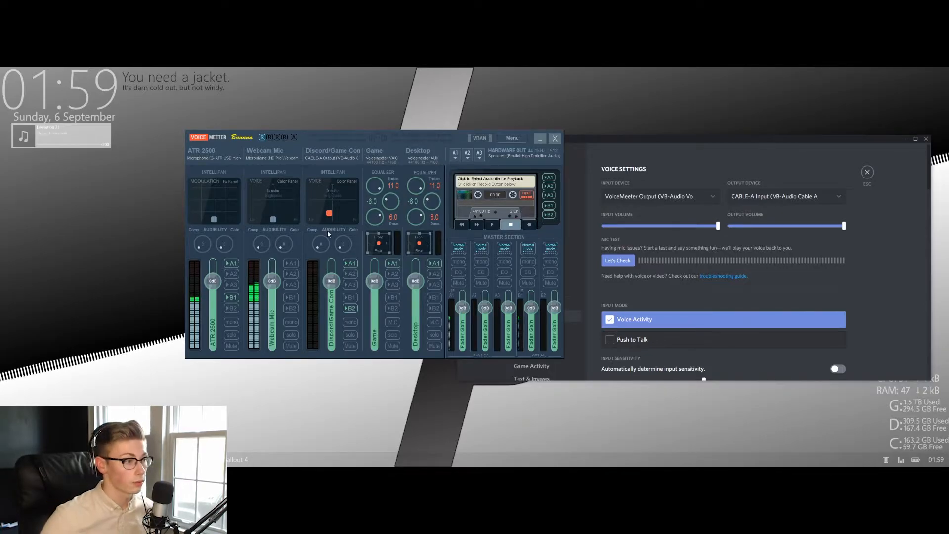
{"action": "left_click", "coordinate": [349, 309]}
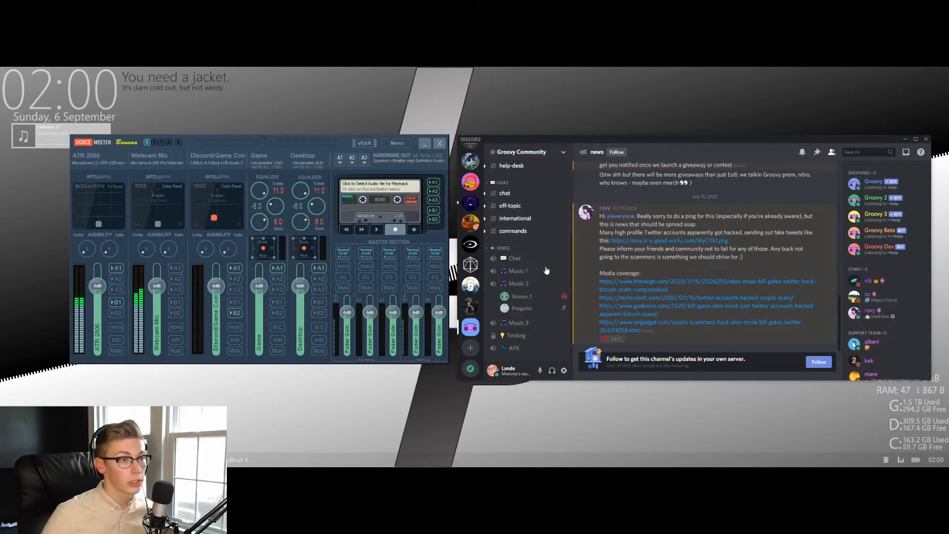
- Place the Sound dialog beside the VoiceMeeter window and select CABLE-A Input among the playback devices
{"action": "left_click_drag", "start_coordinate": [681, 145], "coordinate": [673, 144]}
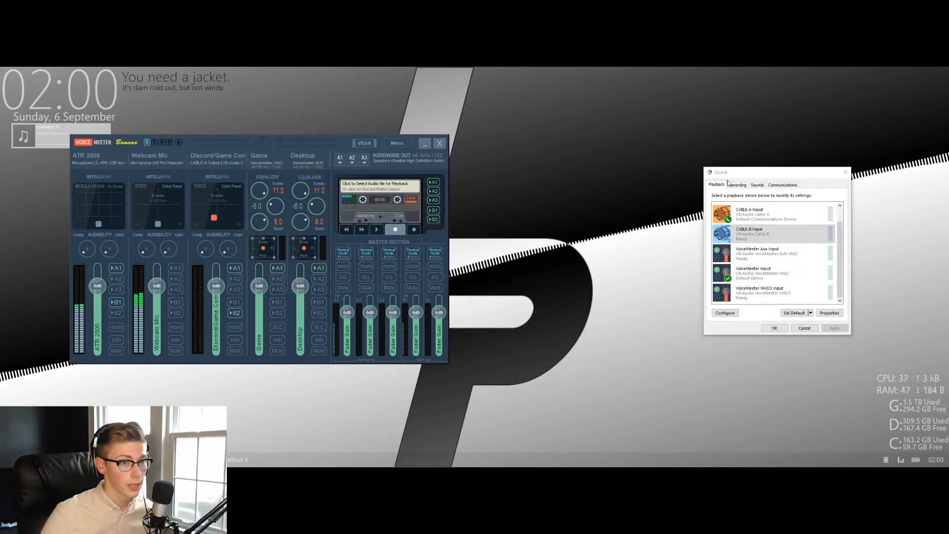
{"action": "left_click_drag", "start_coordinate": [736, 176], "coordinate": [593, 193]}
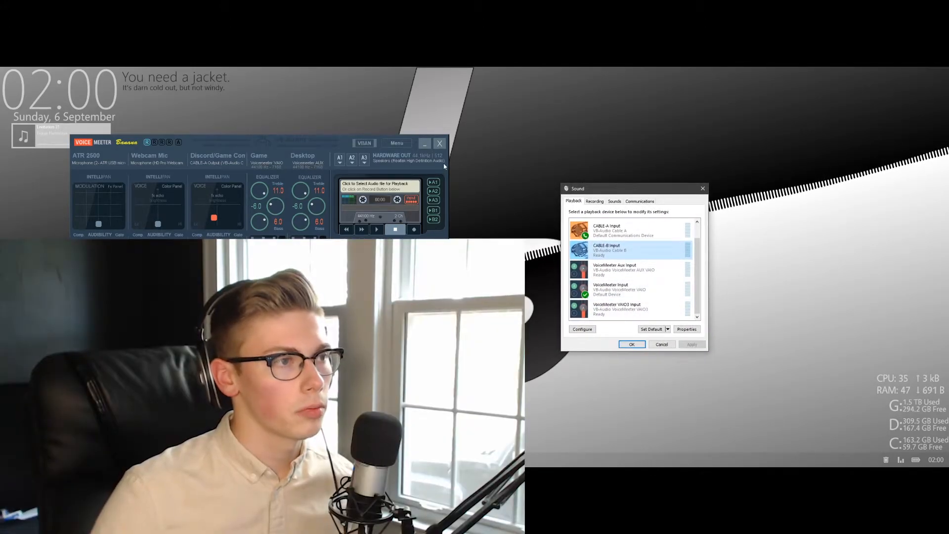
{"action": "left_click", "coordinate": [415, 147]}
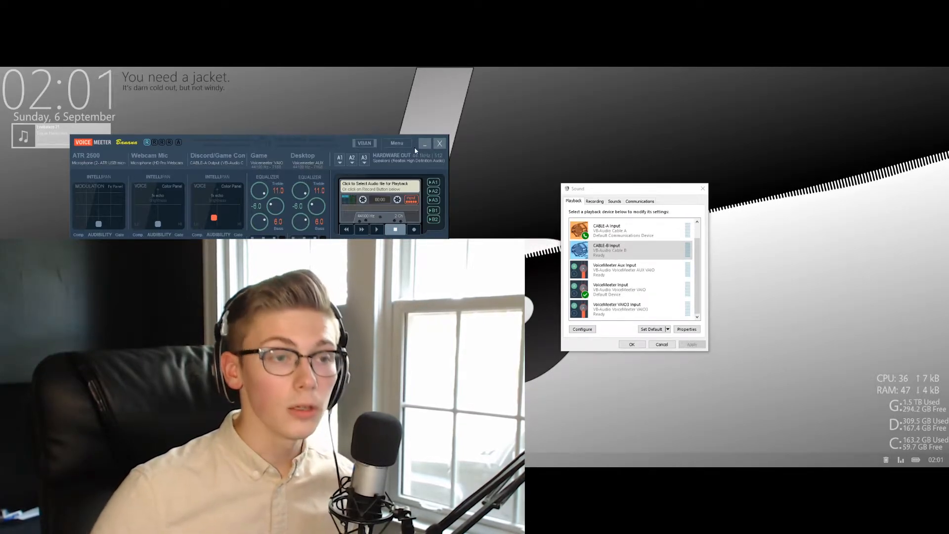
{"action": "left_click", "coordinate": [605, 233]}
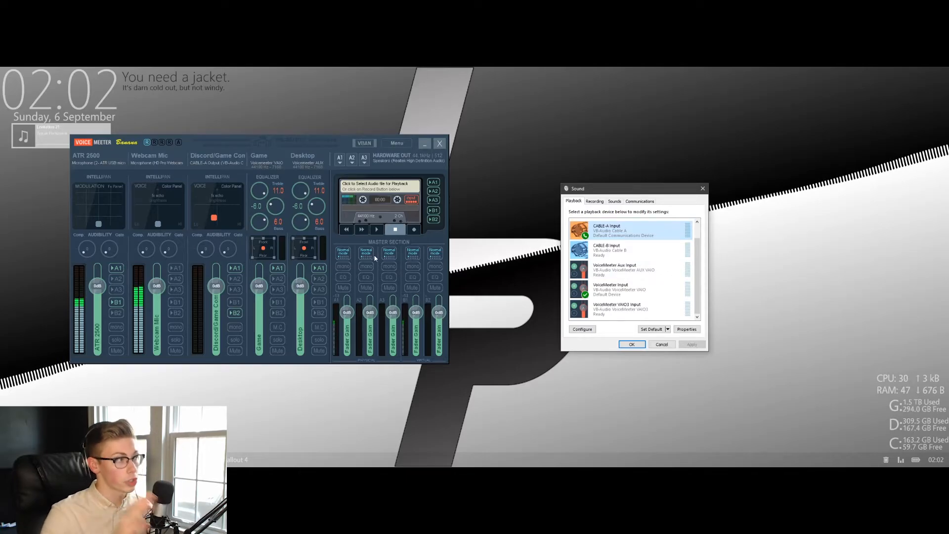
{"action": "left_click_drag", "start_coordinate": [623, 193], "coordinate": [576, 185]}
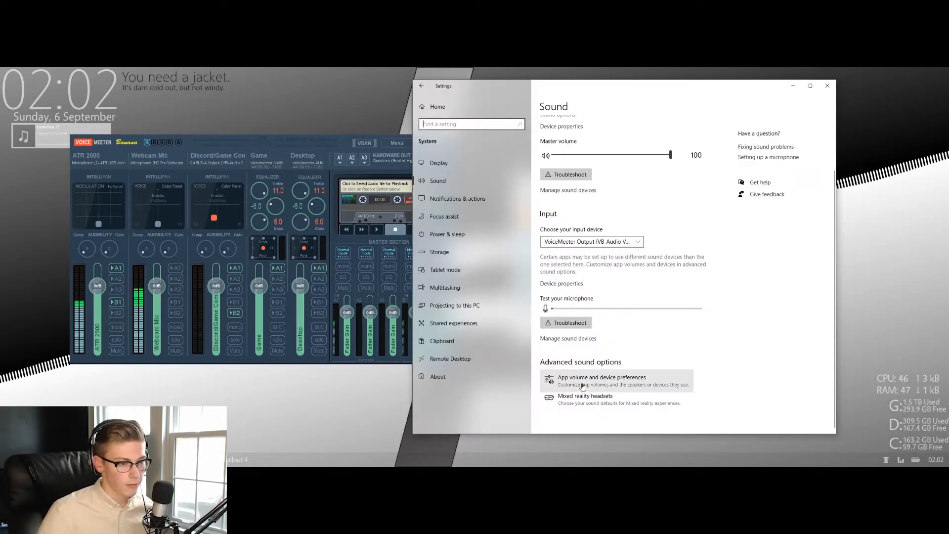
- Open the app volume and device preferences and examine the output and input devices assigned to each app
{"action": "left_click", "coordinate": [584, 385]}
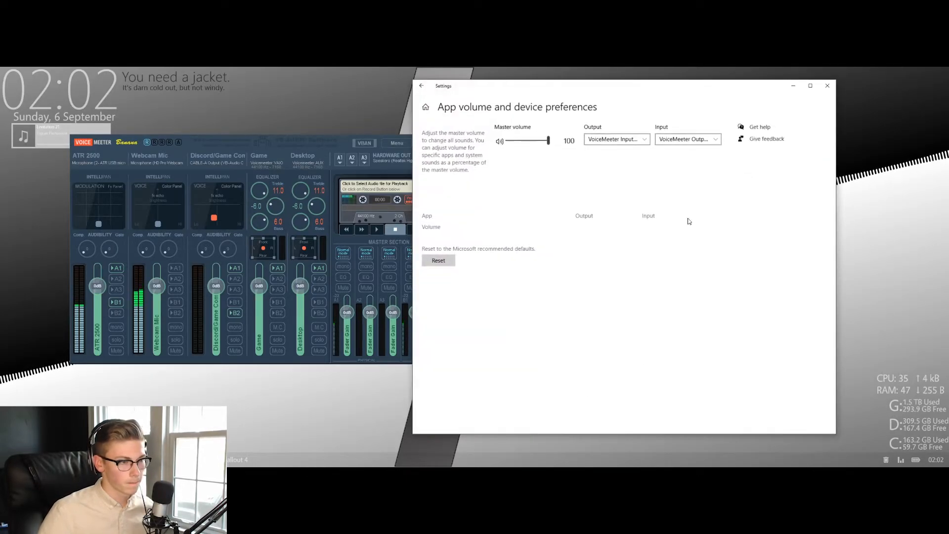
{"action": "scroll", "coordinate": [546, 213], "scroll_direction": "down", "scroll_amount": 5}
{"action": "scroll", "coordinate": [545, 215], "scroll_direction": "up", "scroll_amount": 2}
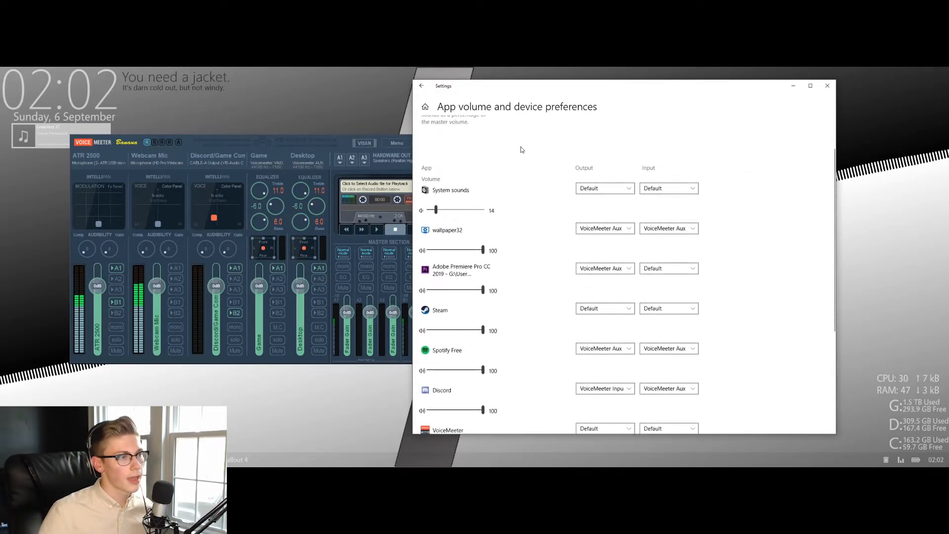
{"action": "scroll", "coordinate": [497, 301], "scroll_direction": "down", "scroll_amount": 2}
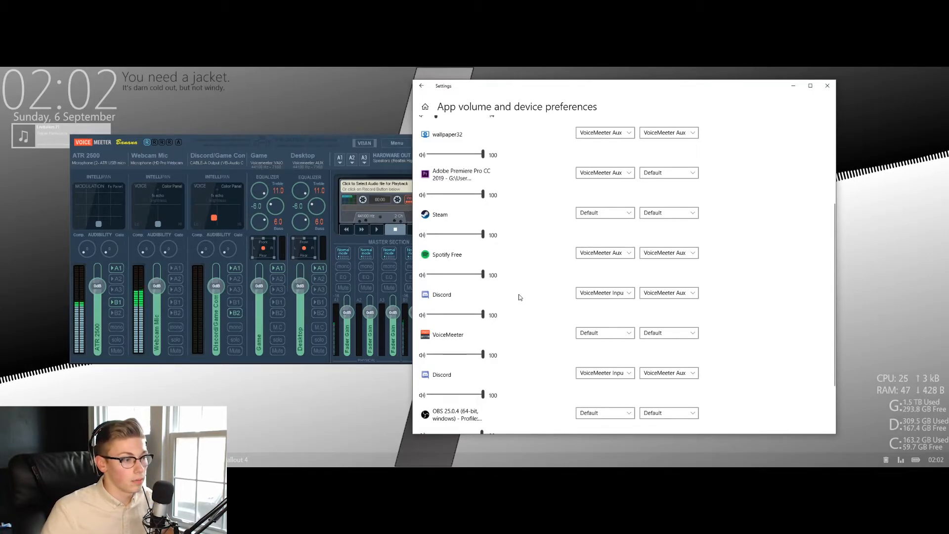
{"action": "scroll", "coordinate": [568, 197], "scroll_direction": "up", "scroll_amount": 4}
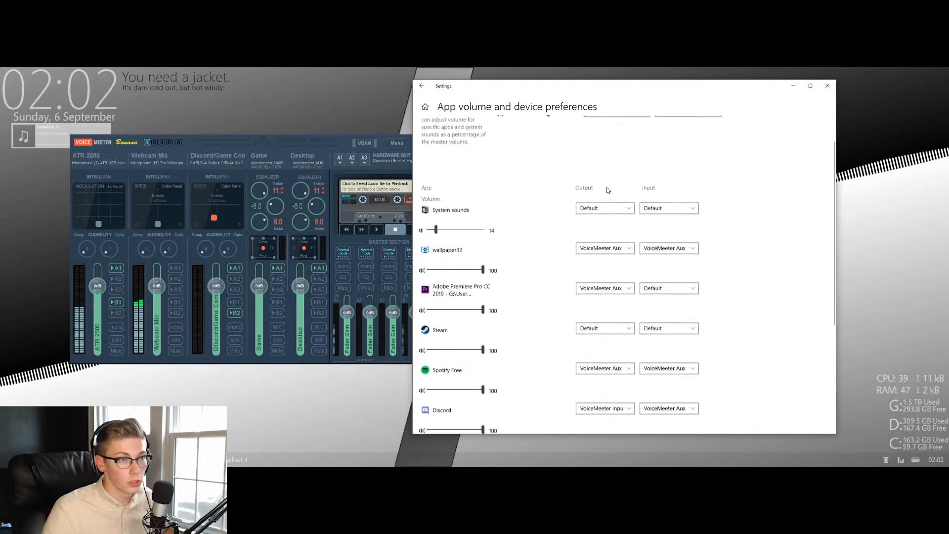
{"action": "scroll", "coordinate": [560, 214], "scroll_direction": "down", "scroll_amount": 5}
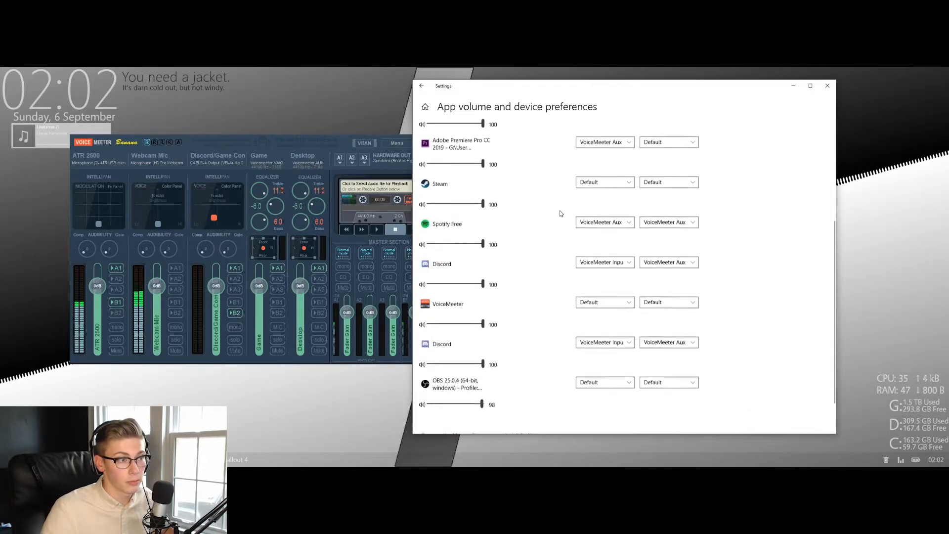
{"action": "scroll", "coordinate": [556, 217], "scroll_direction": "up", "scroll_amount": 1}
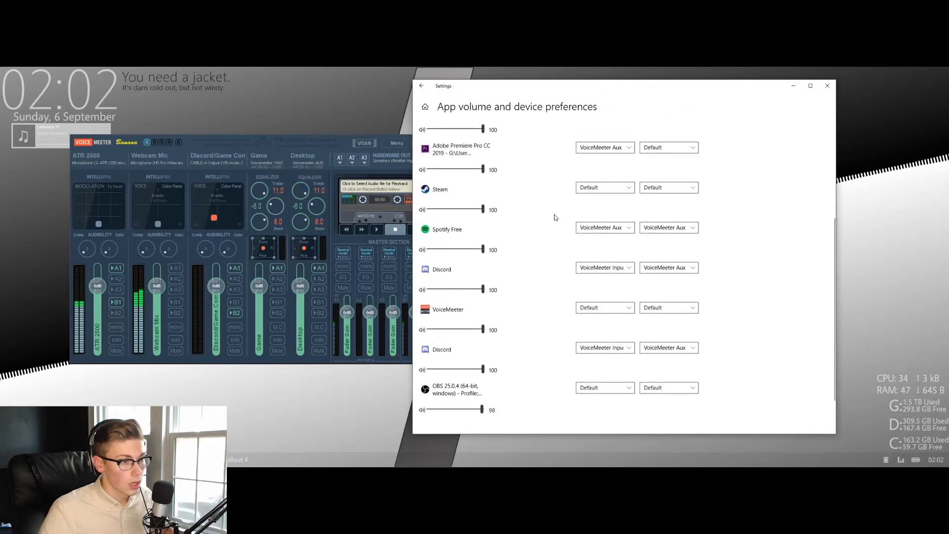
{"action": "left_click", "coordinate": [597, 228]}
{"action": "left_click", "coordinate": [596, 228]}
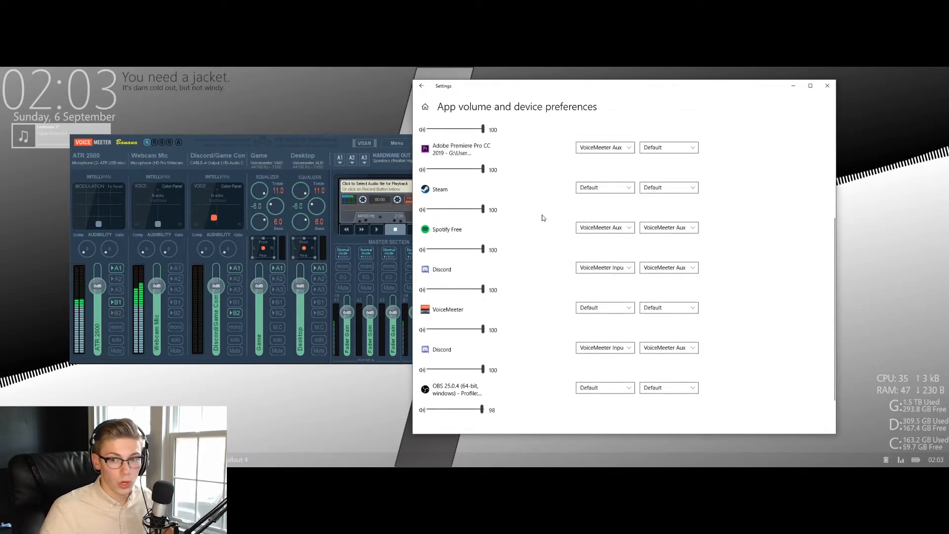
{"action": "scroll", "coordinate": [586, 188], "scroll_direction": "up", "scroll_amount": 4}
{"action": "scroll", "coordinate": [589, 145], "scroll_direction": "down", "scroll_amount": 10}
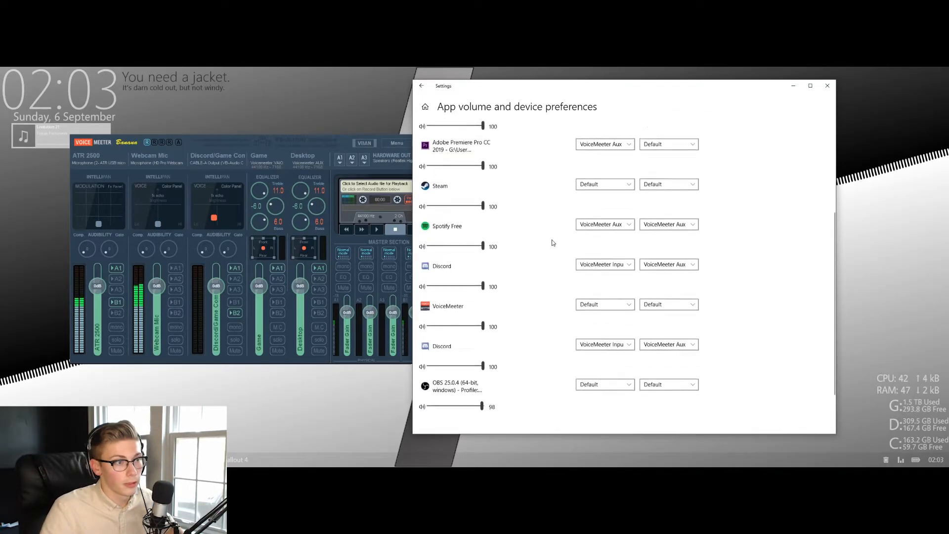
- Try VoiceMeeter Input and Default as the output device for Spotify
{"action": "left_click", "coordinate": [620, 185]}
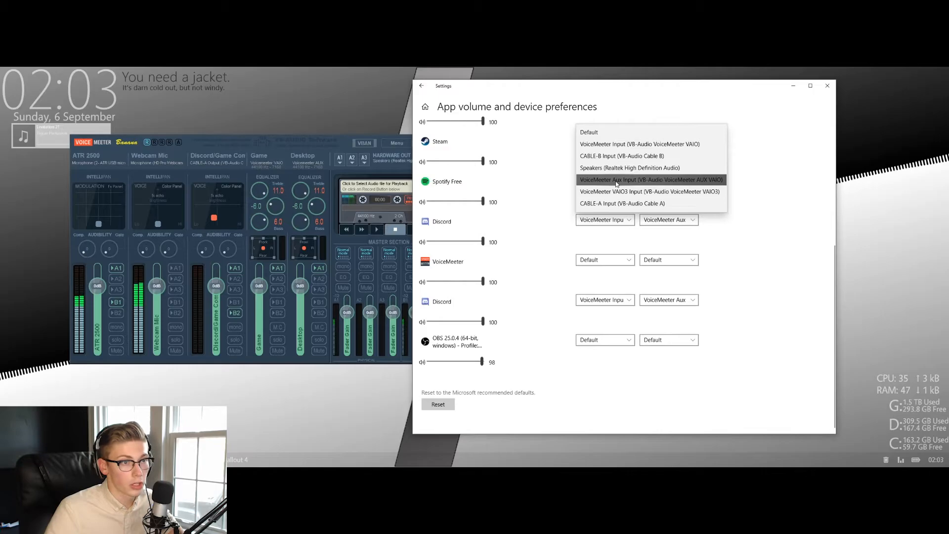
{"action": "left_click", "coordinate": [617, 184]}
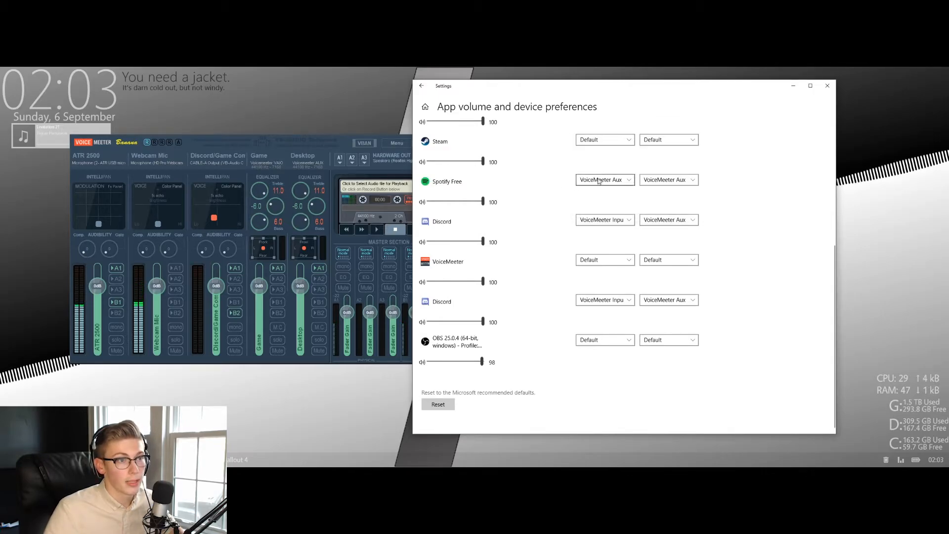
{"action": "left_click", "coordinate": [631, 186]}
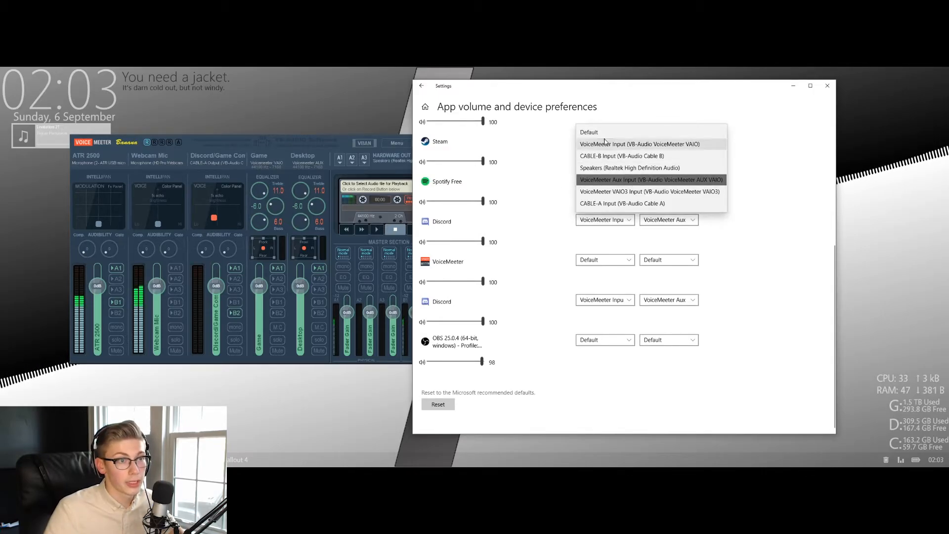
{"action": "left_click", "coordinate": [607, 144]}
{"action": "left_click", "coordinate": [604, 178]}
{"action": "left_click", "coordinate": [604, 168]}
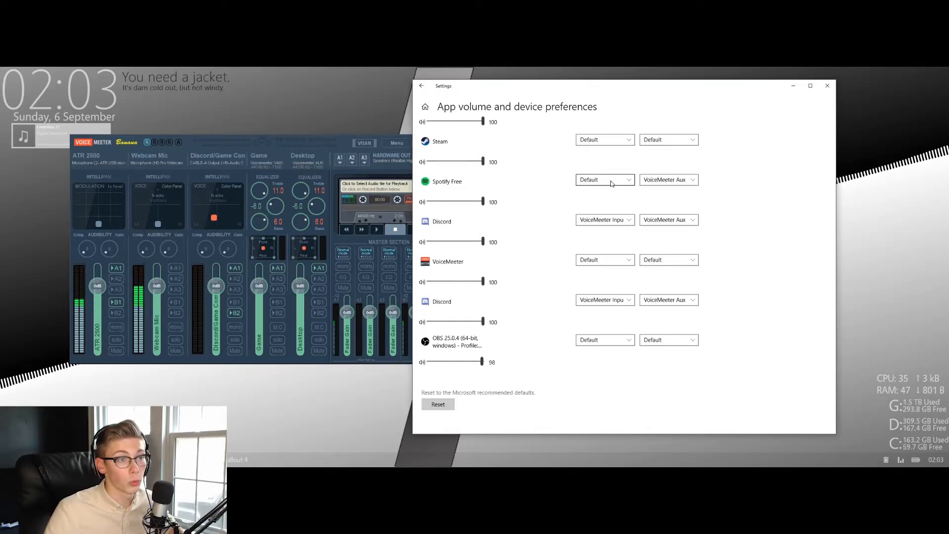
- Set Spotify's output device to VoiceMeeter Aux Input and switch to the Spotify app
{"action": "left_click", "coordinate": [612, 183]}
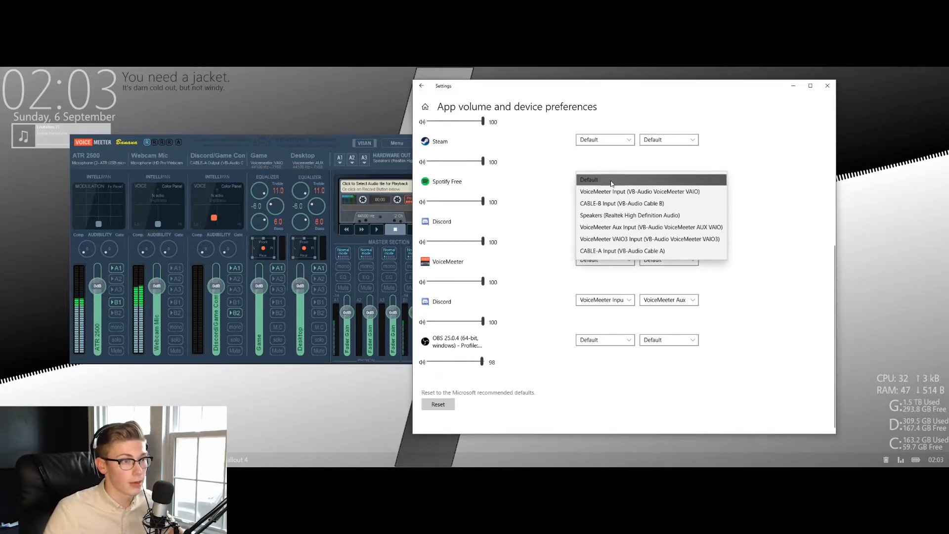
{"action": "left_click", "coordinate": [613, 227]}
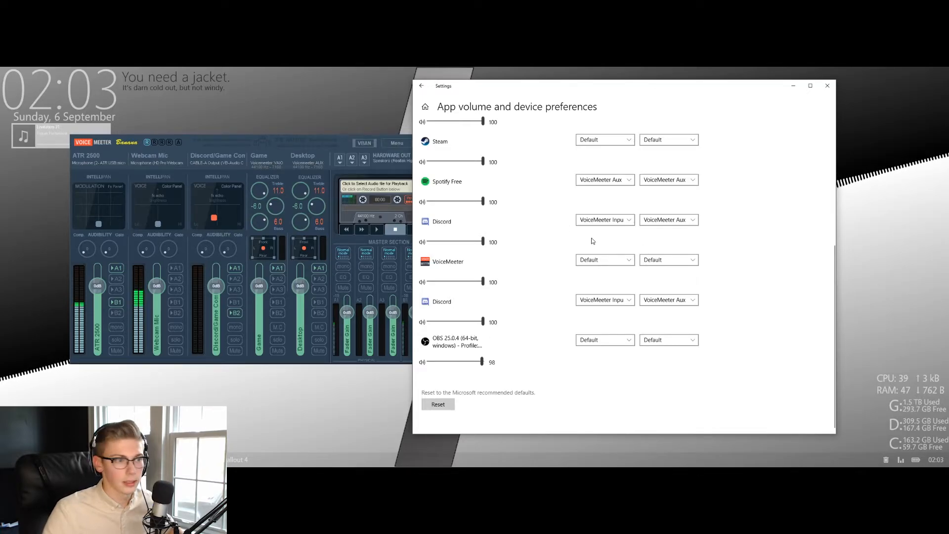
{"action": "key", "text": "alt+Tab"}
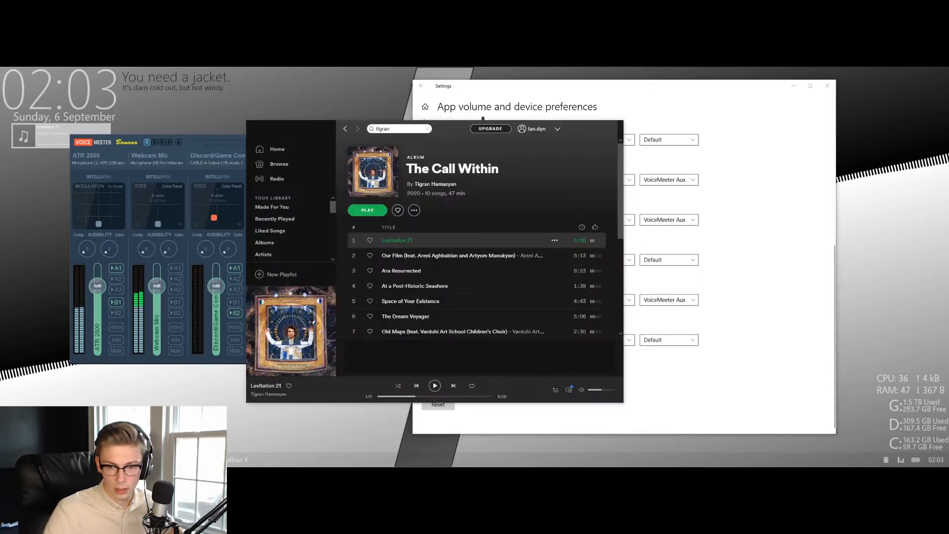
- Start playing Levitation 21 from the album The Call Within in Spotify
{"action": "left_click", "coordinate": [579, 165]}
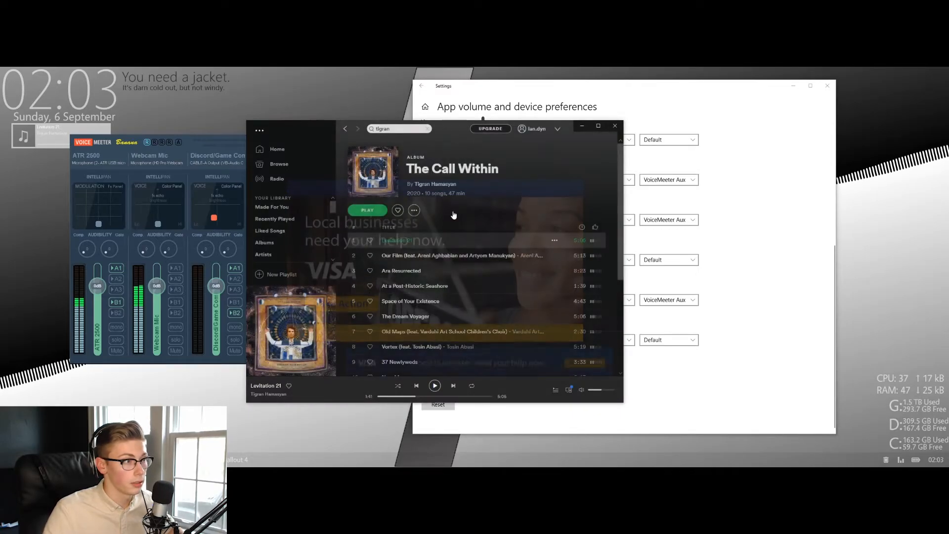
{"action": "scroll", "coordinate": [416, 237], "scroll_direction": "down", "scroll_amount": 3}
{"action": "scroll", "coordinate": [395, 232], "scroll_direction": "up", "scroll_amount": 3}
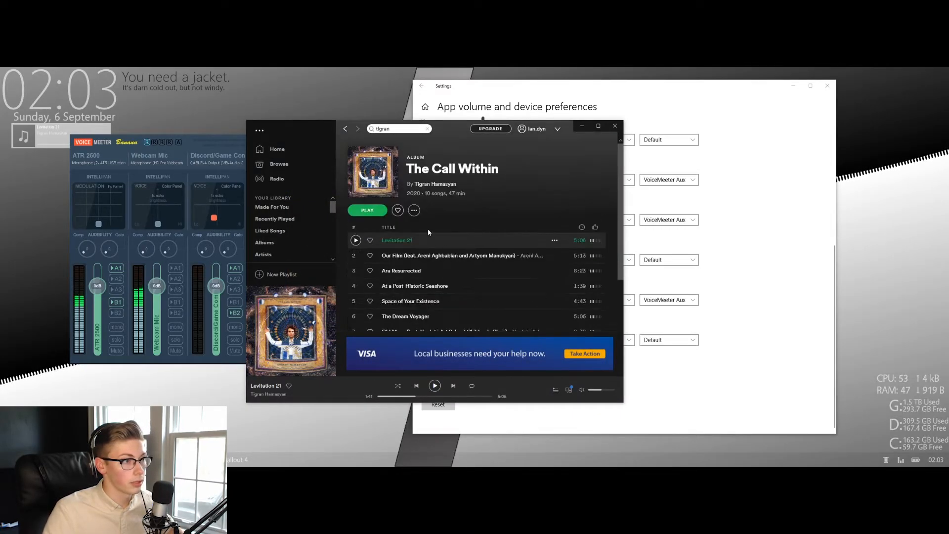
{"action": "left_click", "coordinate": [356, 241]}
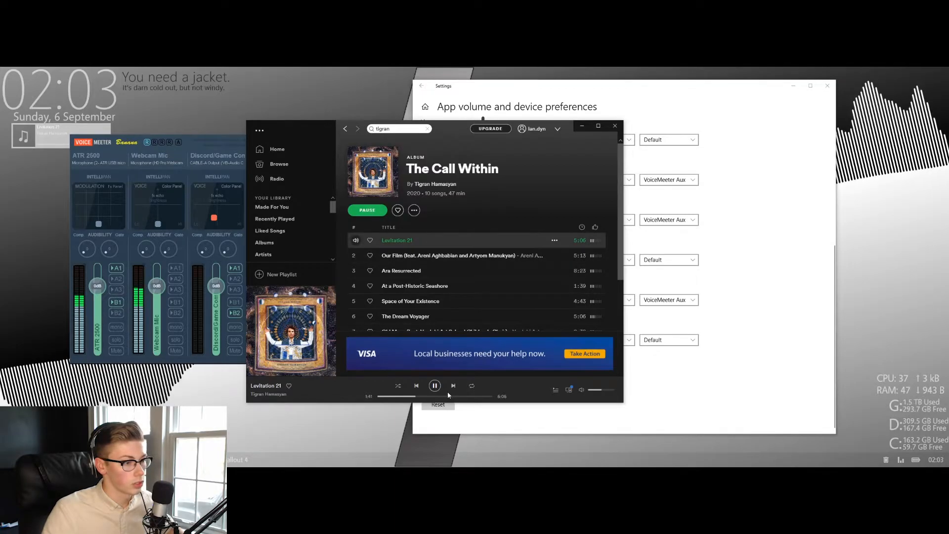
- Move the Spotify window clear of VoiceMeeter's Game and Desktop strips and lower the playback volume
{"action": "left_click", "coordinate": [602, 392]}
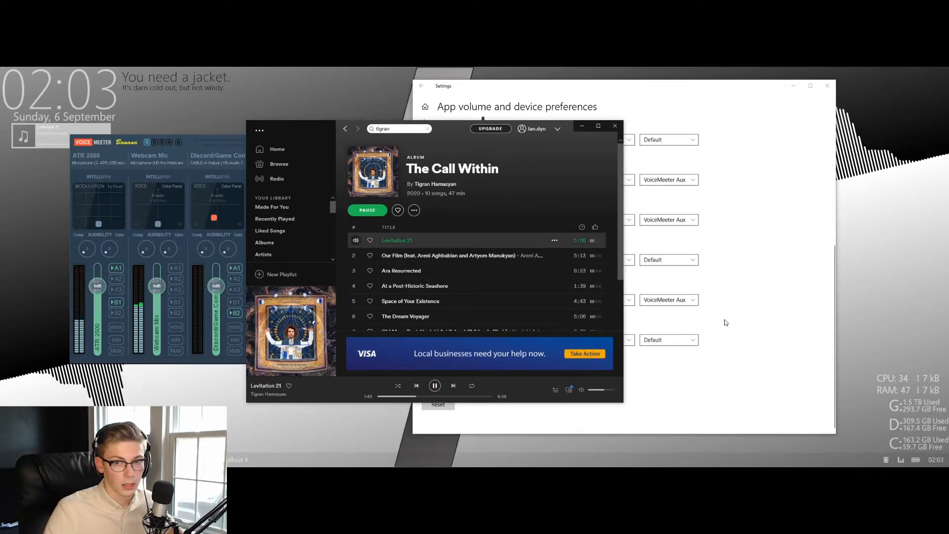
{"action": "left_click_drag", "start_coordinate": [465, 129], "coordinate": [594, 132]}
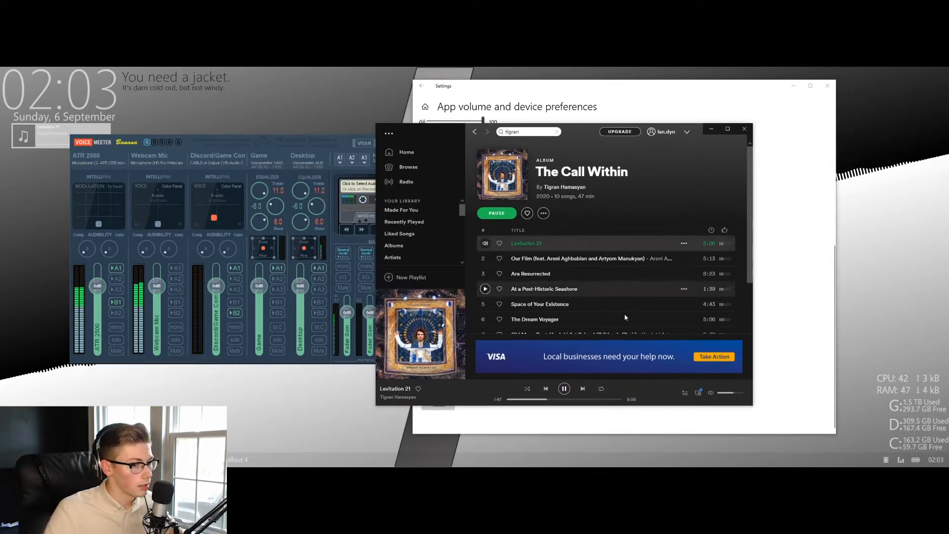
{"action": "left_click", "coordinate": [726, 393]}
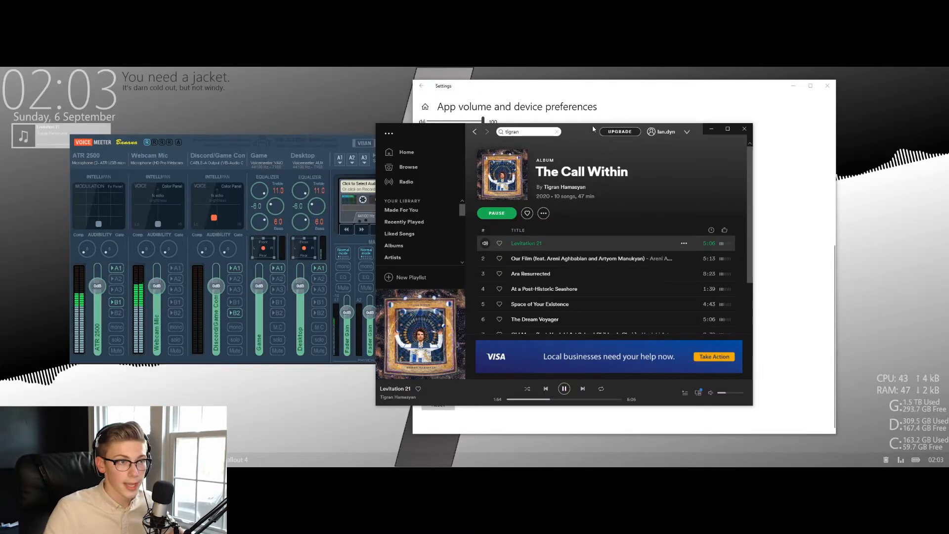
- Minimize Spotify and try VoiceMeeter Input as its output device in the app volume preferences
{"action": "mouse_move", "coordinate": [593, 127]}
{"action": "left_mouse_down"}
{"action": "mouse_move", "coordinate": [479, 171]}
{"action": "mouse_move", "coordinate": [594, 141]}
{"action": "left_mouse_up"}
{"action": "left_click", "coordinate": [713, 144]}
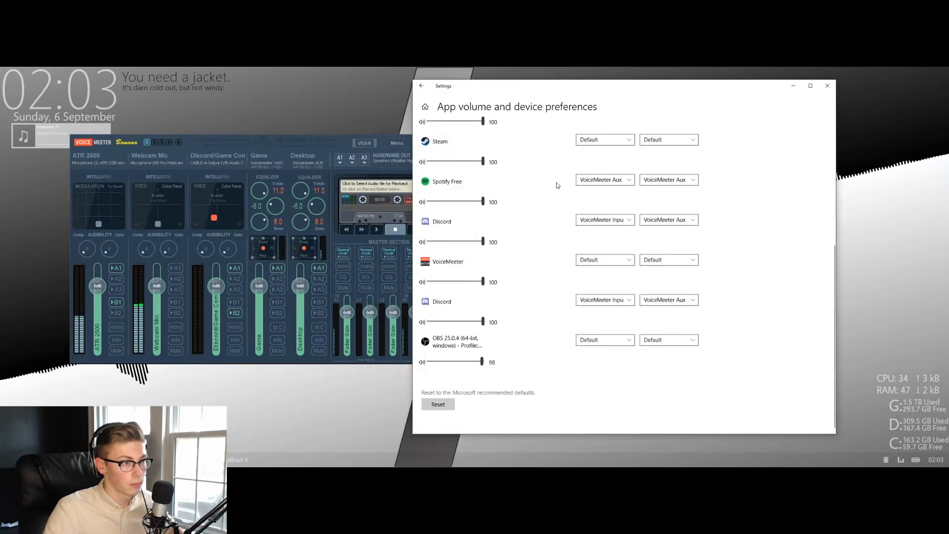
{"action": "left_click", "coordinate": [606, 219]}
{"action": "left_click", "coordinate": [603, 181]}
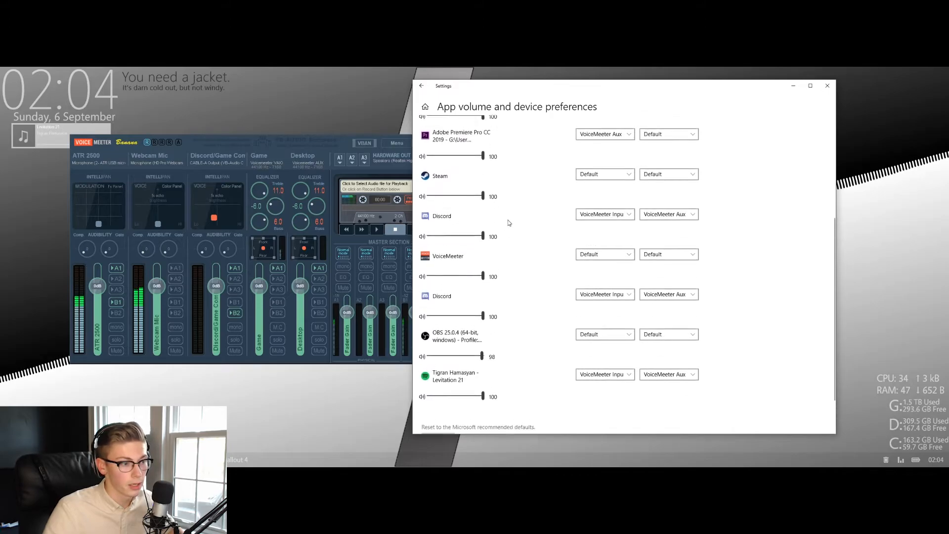
- Set Spotify's output device to VoiceMeeter Aux Input and bring the VoiceMeeter window to the front
{"action": "scroll", "coordinate": [593, 321], "scroll_direction": "down", "scroll_amount": 1}
{"action": "left_click", "coordinate": [621, 343]}
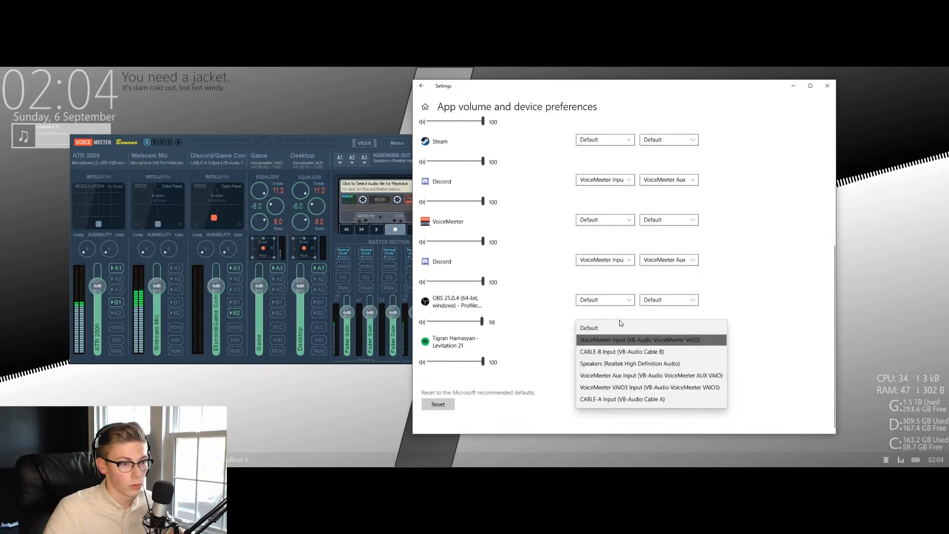
{"action": "left_click", "coordinate": [634, 376]}
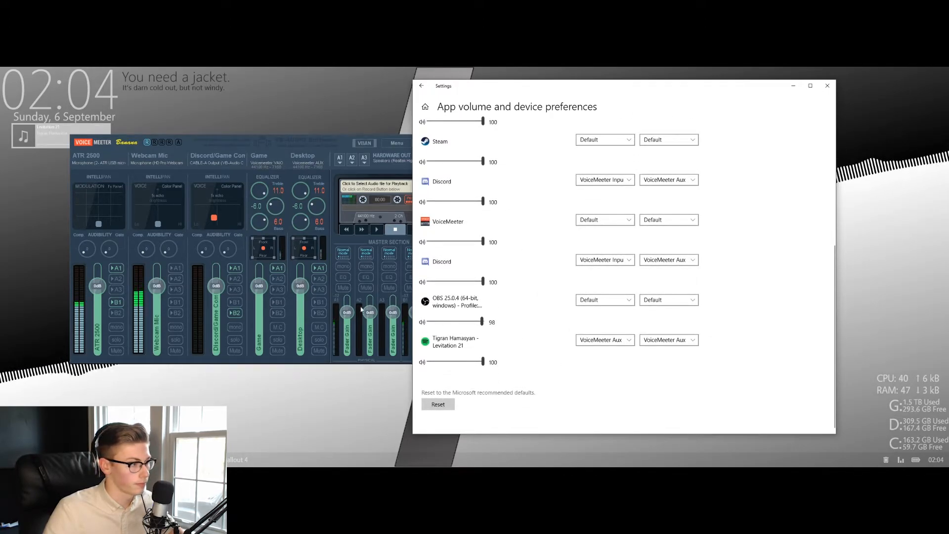
{"action": "left_click_drag", "start_coordinate": [343, 139], "coordinate": [338, 142]}
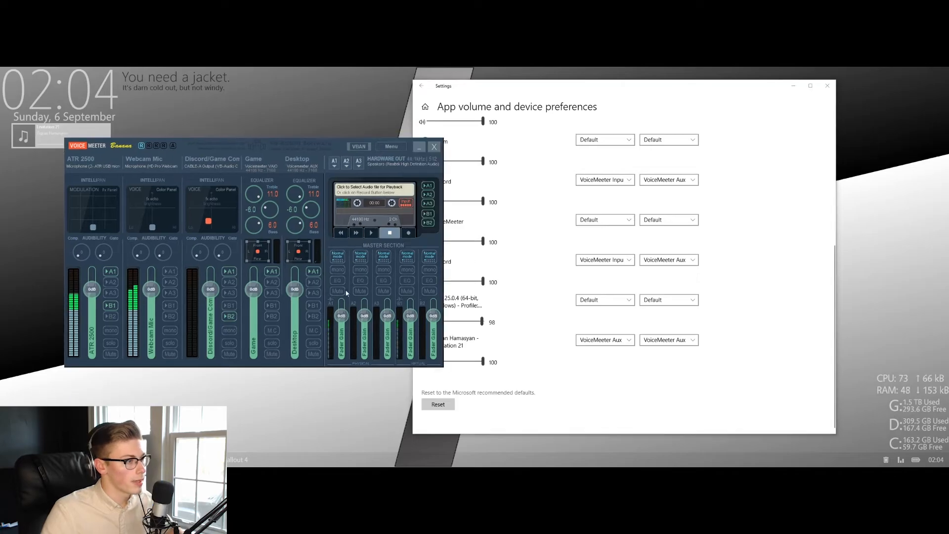
{"action": "left_click_drag", "start_coordinate": [187, 147], "coordinate": [316, 143]}
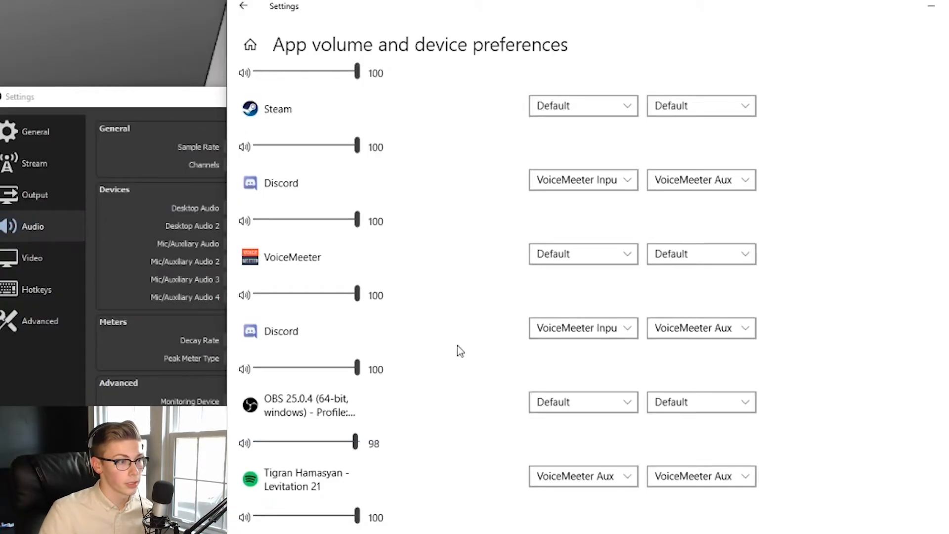
- Examine the output and input devices assigned to every app in the volume and device preferences
{"action": "scroll", "coordinate": [458, 349], "scroll_direction": "up", "scroll_amount": 5}
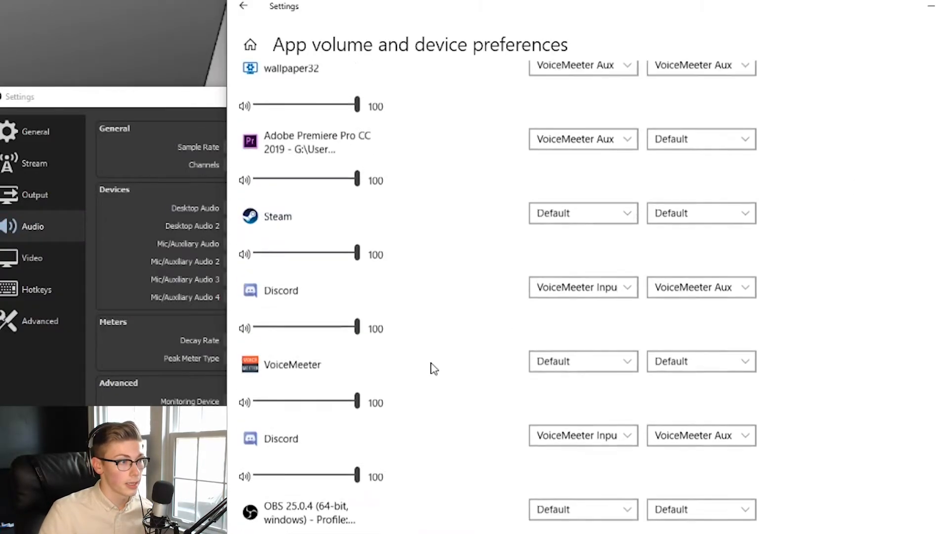
{"action": "scroll", "coordinate": [384, 209], "scroll_direction": "up", "scroll_amount": 3}
{"action": "scroll", "coordinate": [454, 369], "scroll_direction": "down", "scroll_amount": 6}
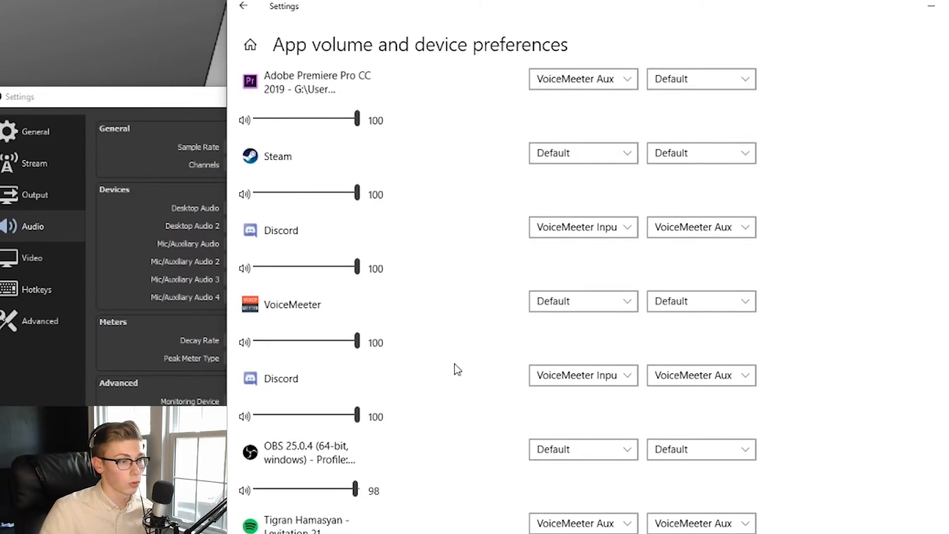
{"action": "scroll", "coordinate": [399, 321], "scroll_direction": "down", "scroll_amount": 1}
{"action": "scroll", "coordinate": [587, 330], "scroll_direction": "up", "scroll_amount": 5}
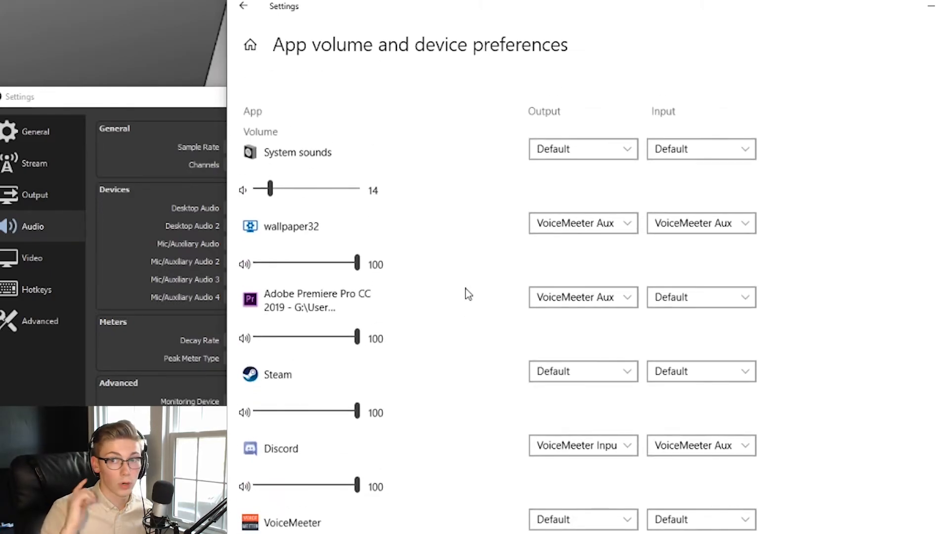
{"action": "scroll", "coordinate": [468, 271], "scroll_direction": "up", "scroll_amount": 3}
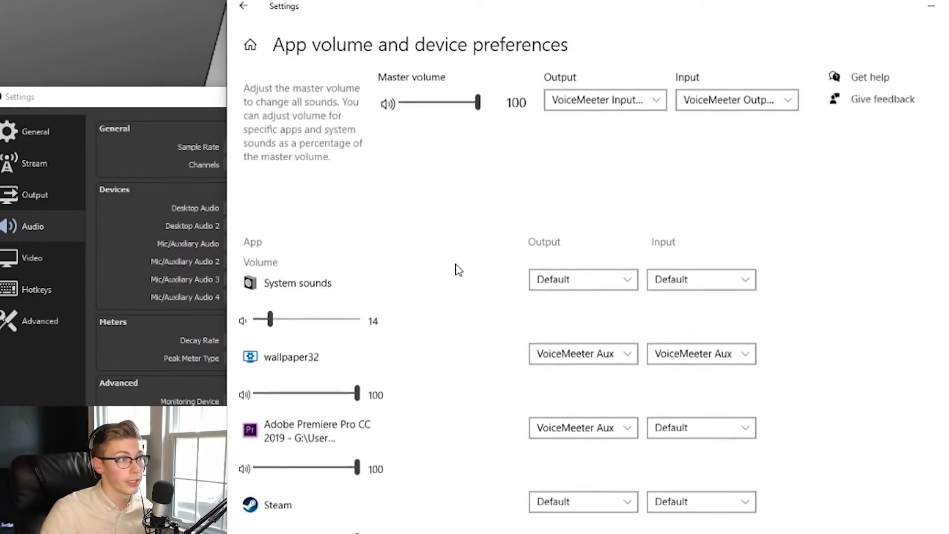
{"action": "scroll", "coordinate": [463, 272], "scroll_direction": "down", "scroll_amount": 2}
{"action": "scroll", "coordinate": [463, 271], "scroll_direction": "up", "scroll_amount": 2}
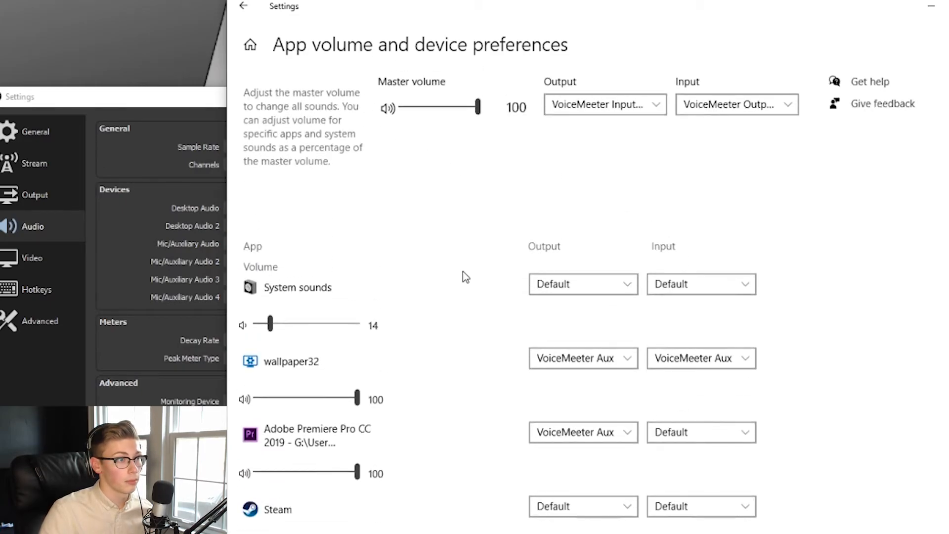
{"action": "scroll", "coordinate": [472, 322], "scroll_direction": "down", "scroll_amount": 8}
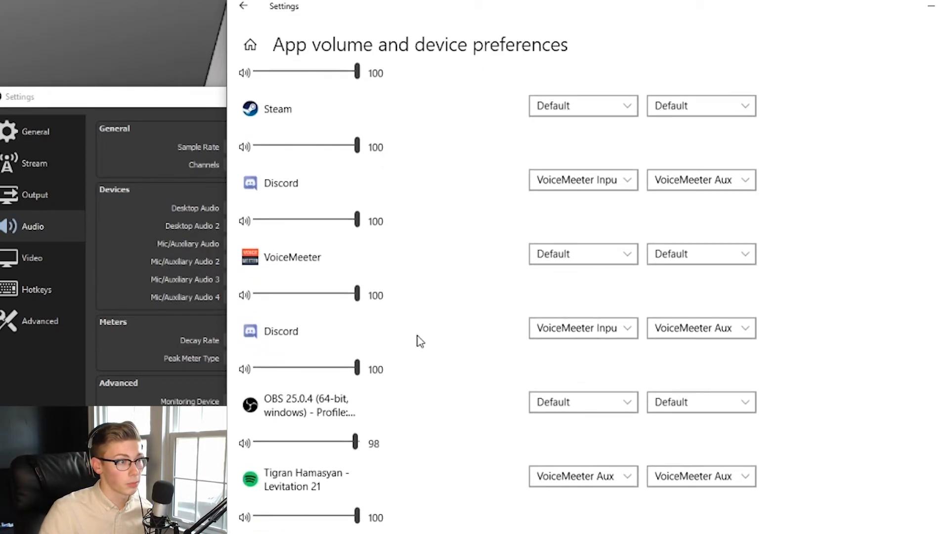
{"action": "scroll", "coordinate": [479, 345], "scroll_direction": "up", "scroll_amount": 7}
{"action": "scroll", "coordinate": [504, 349], "scroll_direction": "down", "scroll_amount": 7}
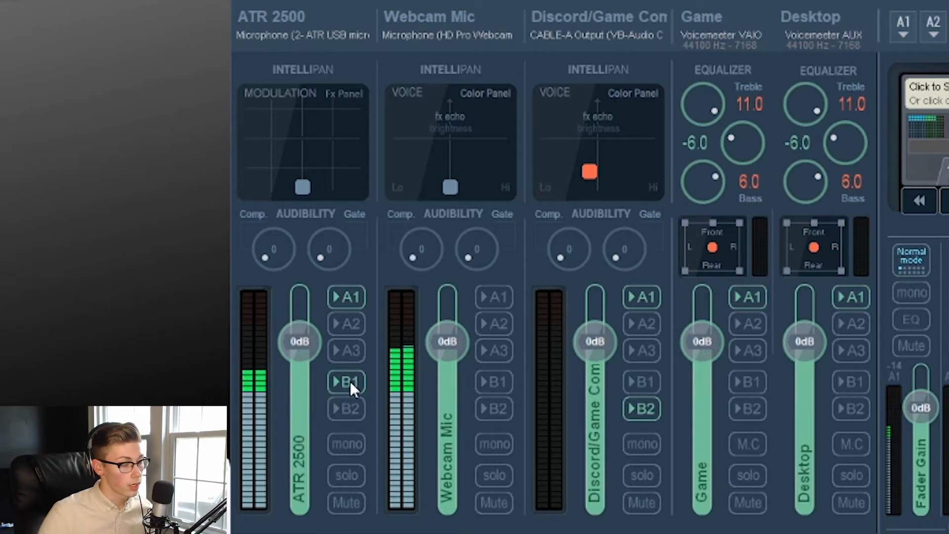
- Check the B1 routing of the ATR 2500 strip and the B2 routing of the Discord/Game strip in VoiceMeeter
{"action": "left_click", "coordinate": [350, 381]}
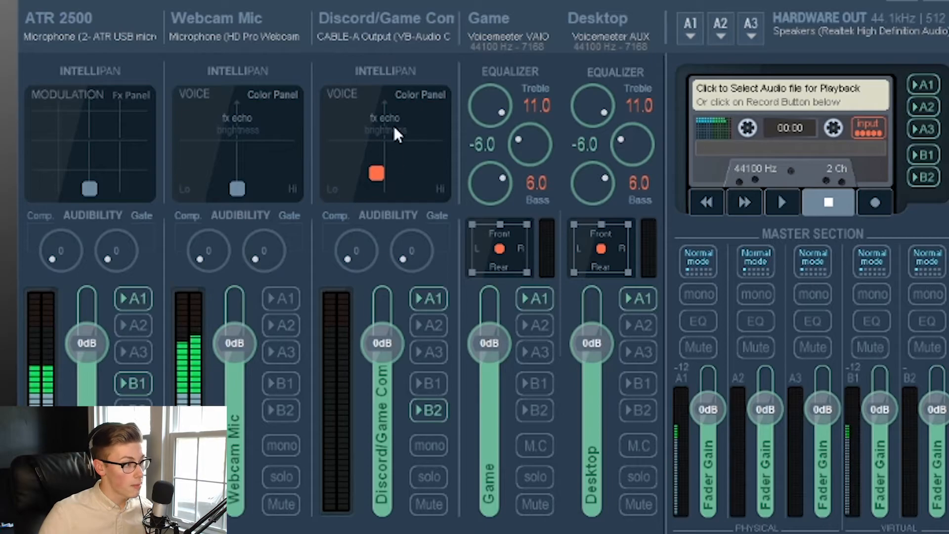
{"action": "left_click", "coordinate": [428, 411]}
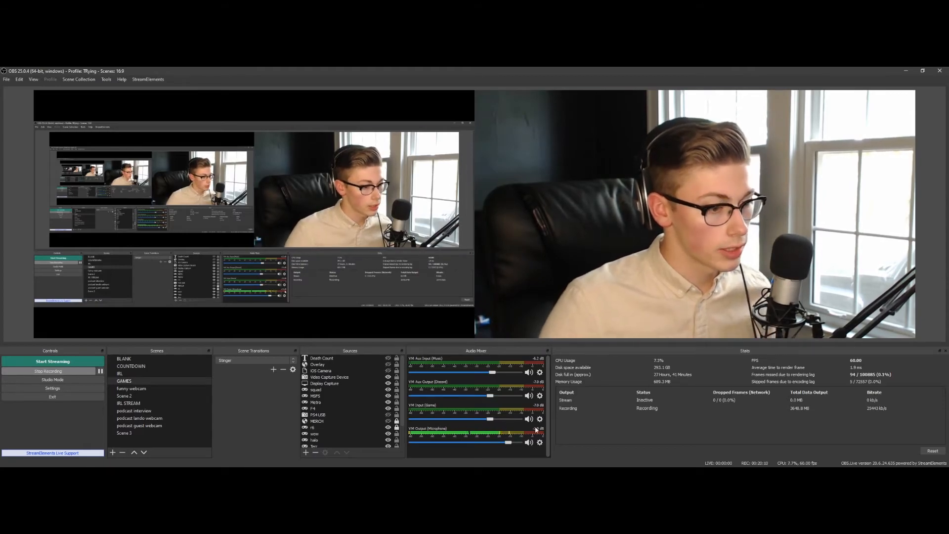
- Try to rename the VM Output (Microphone) audio source in the OBS audio mixer
{"action": "right_click", "coordinate": [434, 431]}
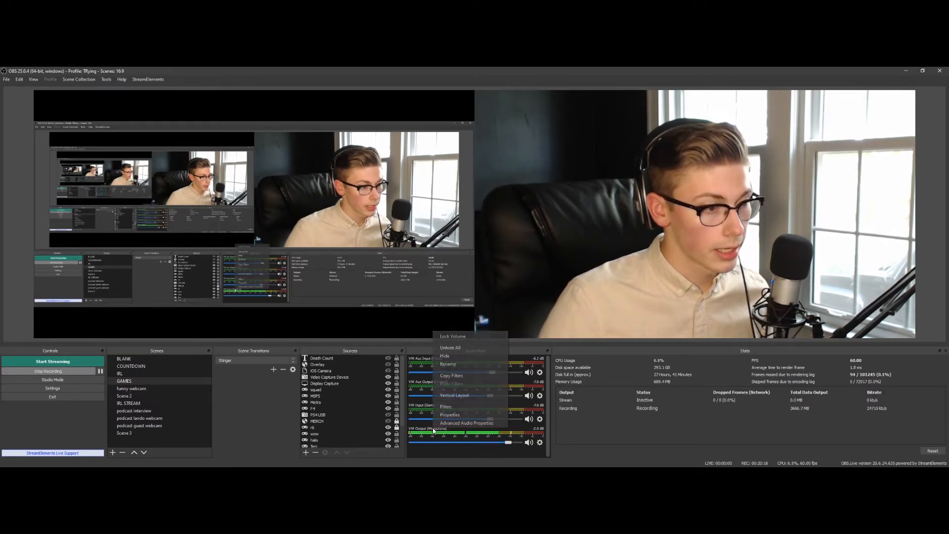
{"action": "left_click", "coordinate": [460, 364]}
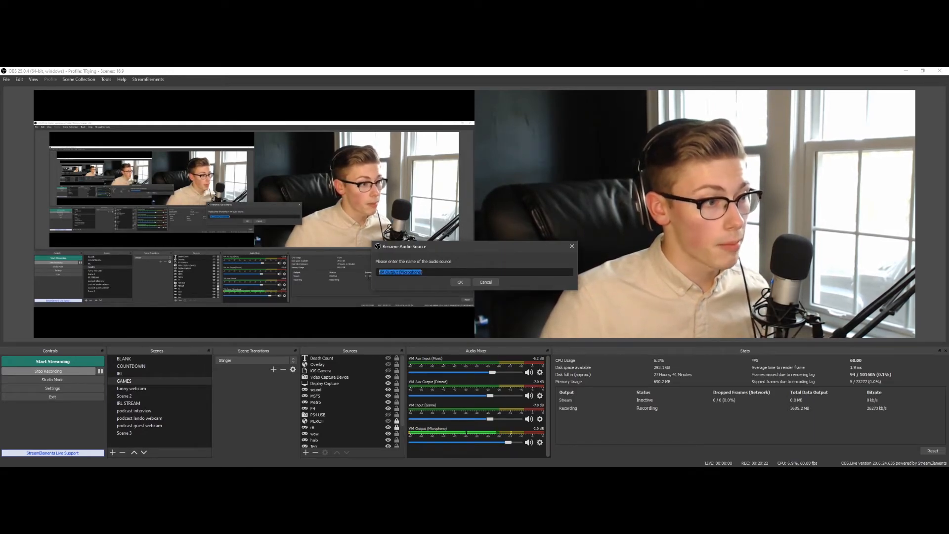
{"action": "left_click", "coordinate": [464, 283]}
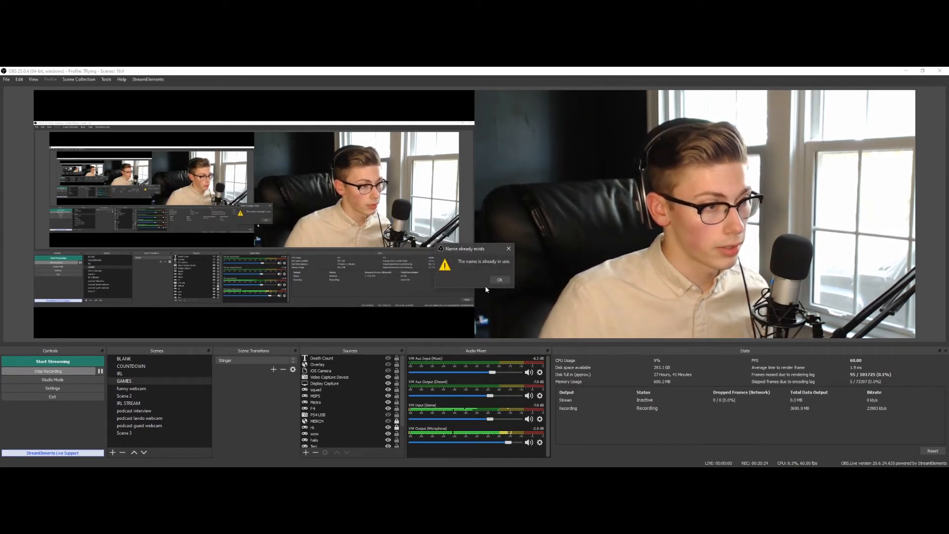
{"action": "left_click", "coordinate": [500, 280]}
{"action": "left_click", "coordinate": [500, 284]}
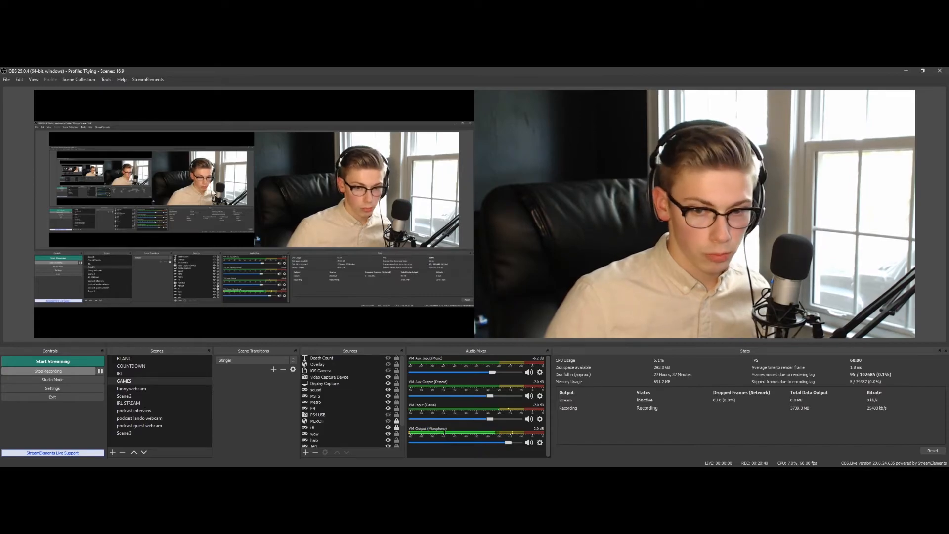
- Switch to Discord, join the Fun Times 2 voice channel and place the window above the OBS audio mixer
{"action": "key", "text": "alt+Tab"}
{"action": "left_click_drag", "start_coordinate": [584, 138], "coordinate": [284, 128]}
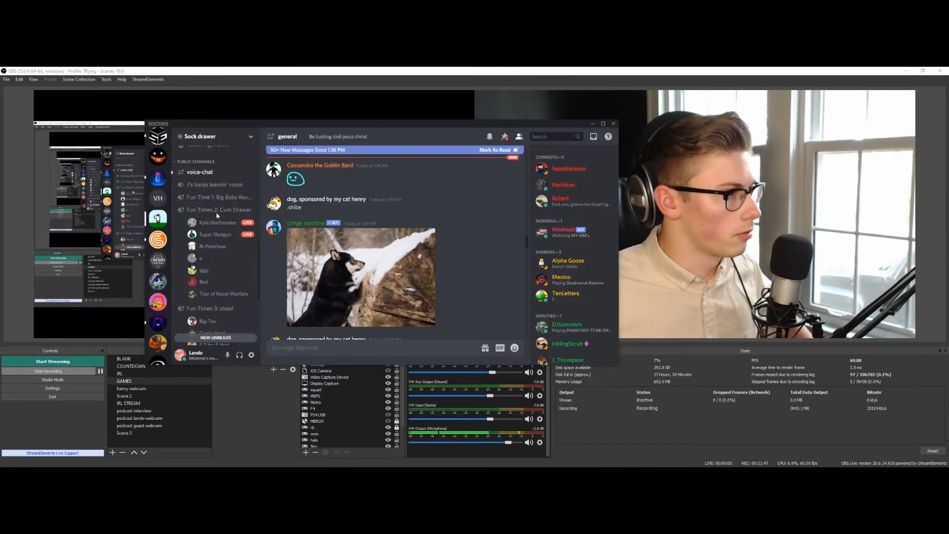
{"action": "left_click", "coordinate": [218, 211]}
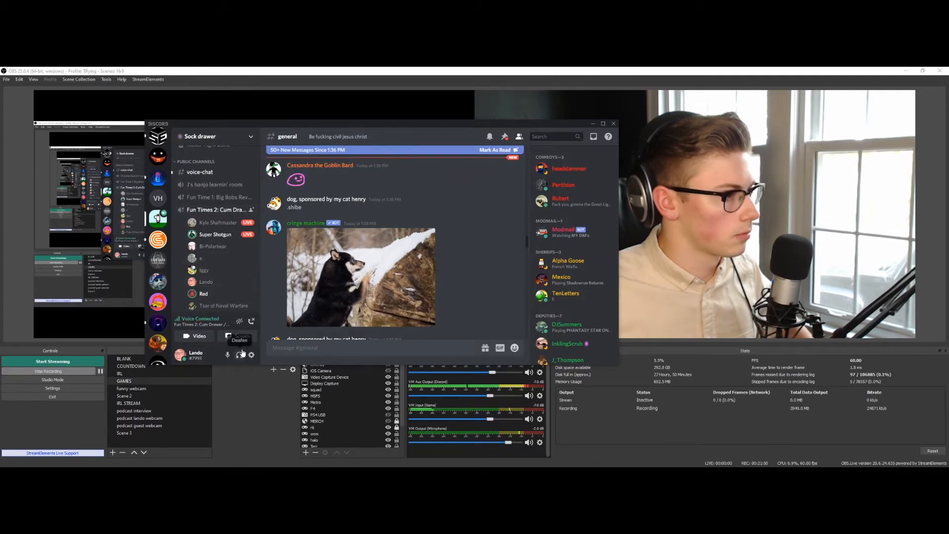
{"action": "mouse_move", "coordinate": [422, 124]}
{"action": "left_mouse_down"}
{"action": "mouse_move", "coordinate": [426, 109]}
{"action": "mouse_move", "coordinate": [392, 93]}
{"action": "mouse_move", "coordinate": [410, 110]}
{"action": "left_mouse_up"}
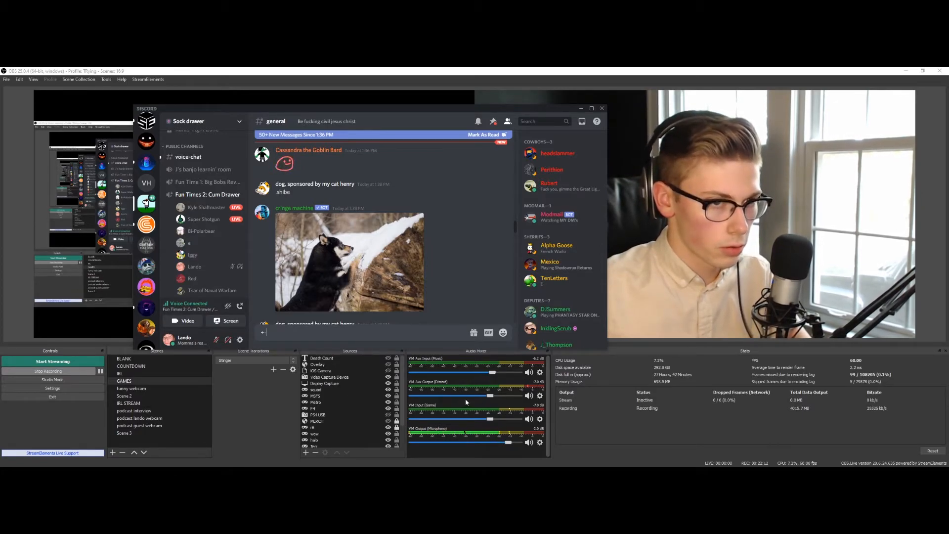
{"action": "left_click_drag", "start_coordinate": [371, 108], "coordinate": [402, 93]}
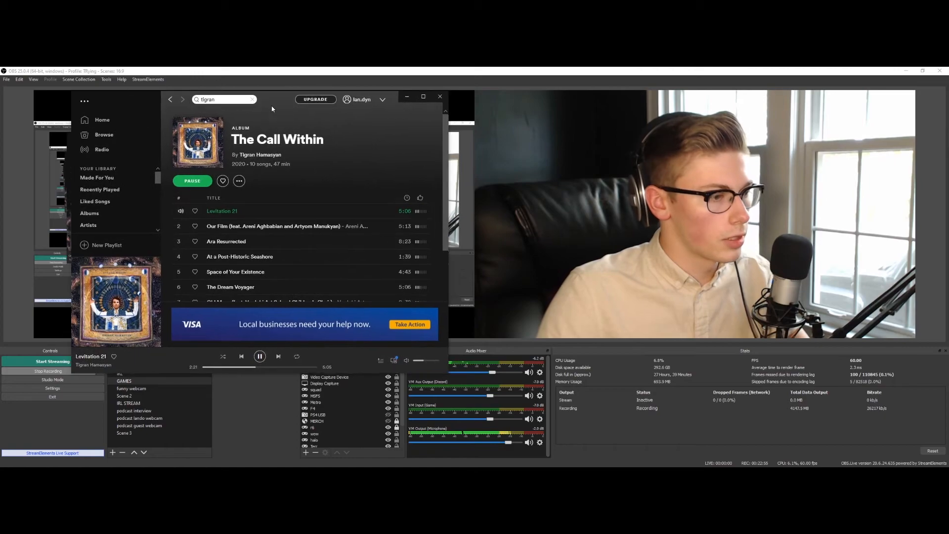
- Move the Spotify window away from the OBS audio mixer, then clear the desktop and close the Sound dialog
{"action": "left_click_drag", "start_coordinate": [272, 108], "coordinate": [234, 83]}
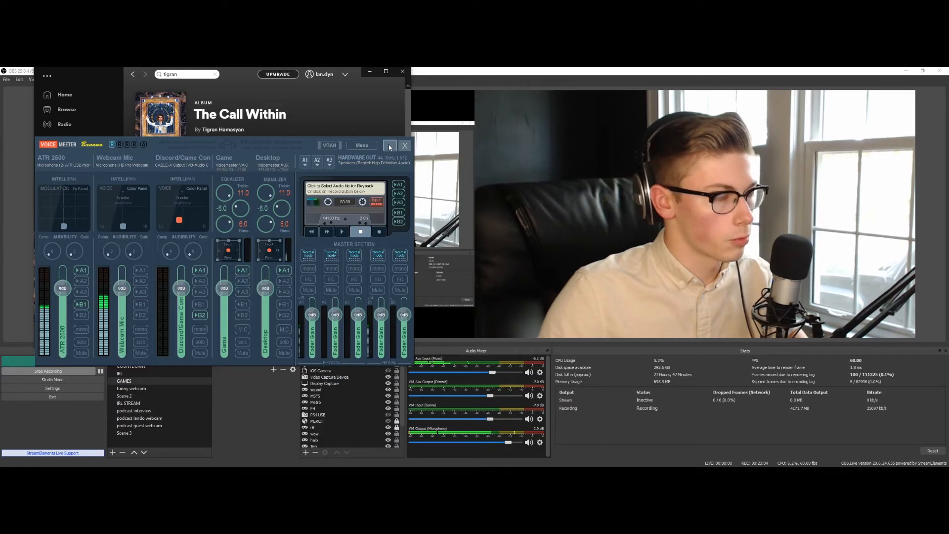
{"action": "left_click", "coordinate": [830, 19]}
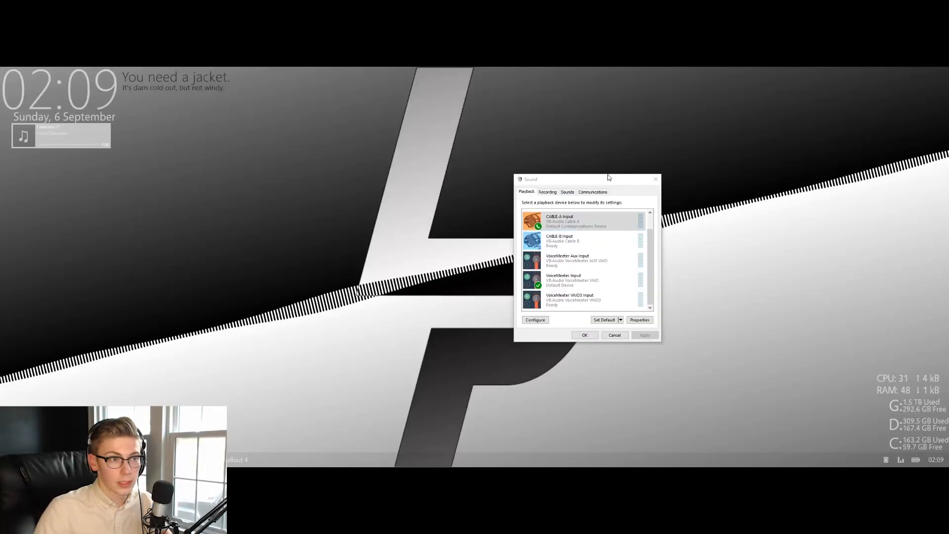
{"action": "left_click", "coordinate": [660, 182]}
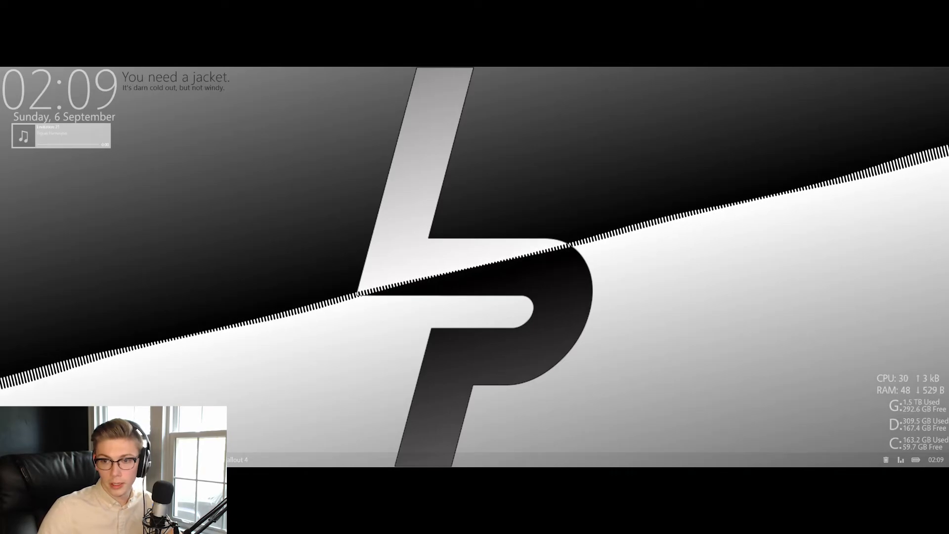
- Return to OBS and open the advanced audio properties of the mixer sources
{"action": "left_click_drag", "start_coordinate": [948, 217], "coordinate": [602, 6]}
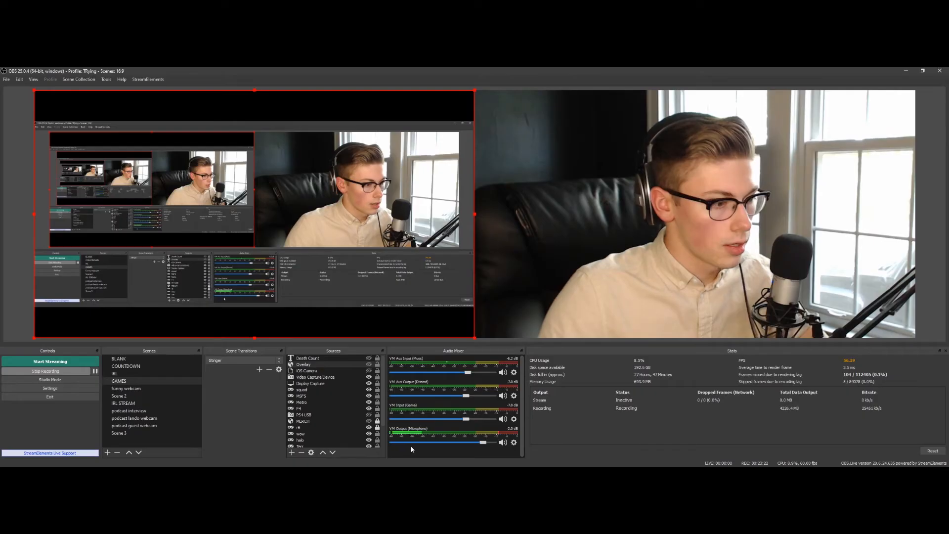
{"action": "right_click", "coordinate": [413, 447]}
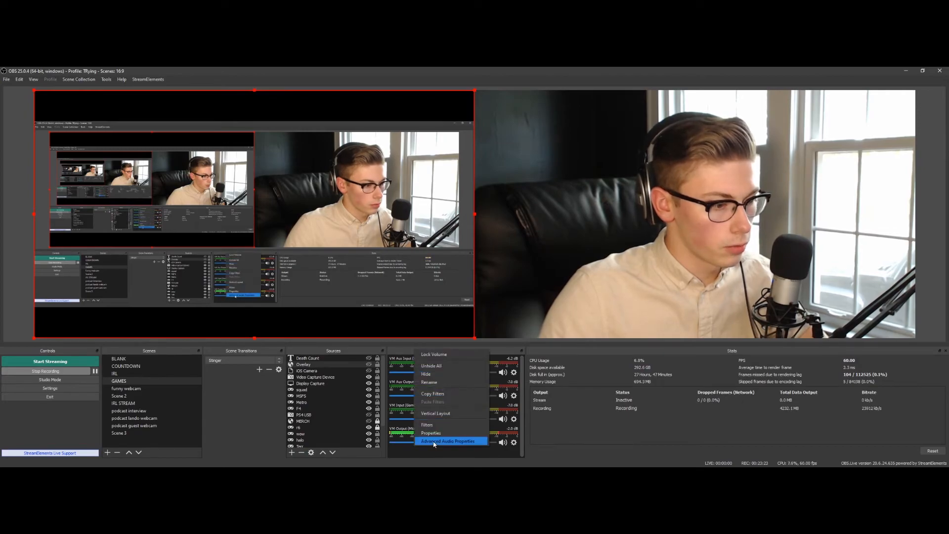
{"action": "left_click", "coordinate": [435, 442]}
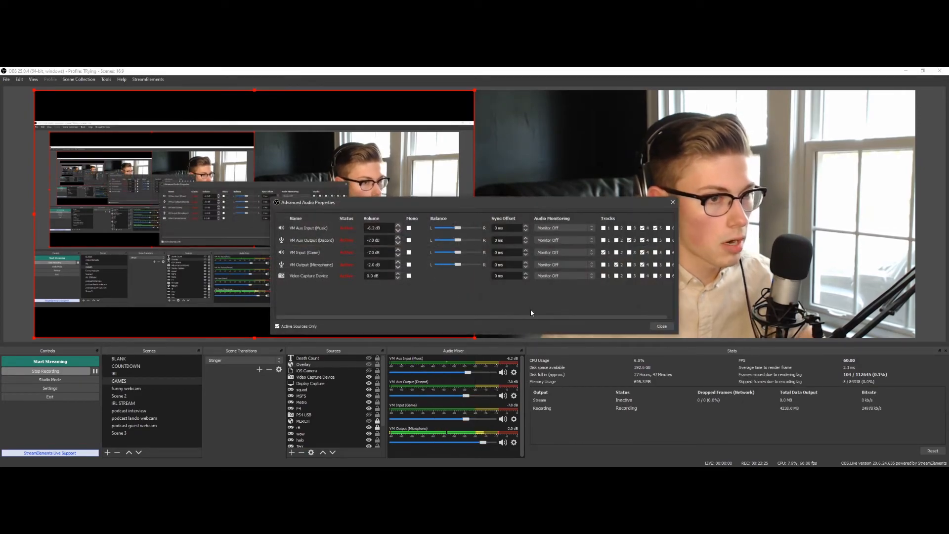
- Adjust the track 4 assignments of the VM Aux Output (Discord), VM Input (Game) and VM Output (Microphone) sources in the advanced audio properties
{"action": "left_click", "coordinate": [617, 265]}
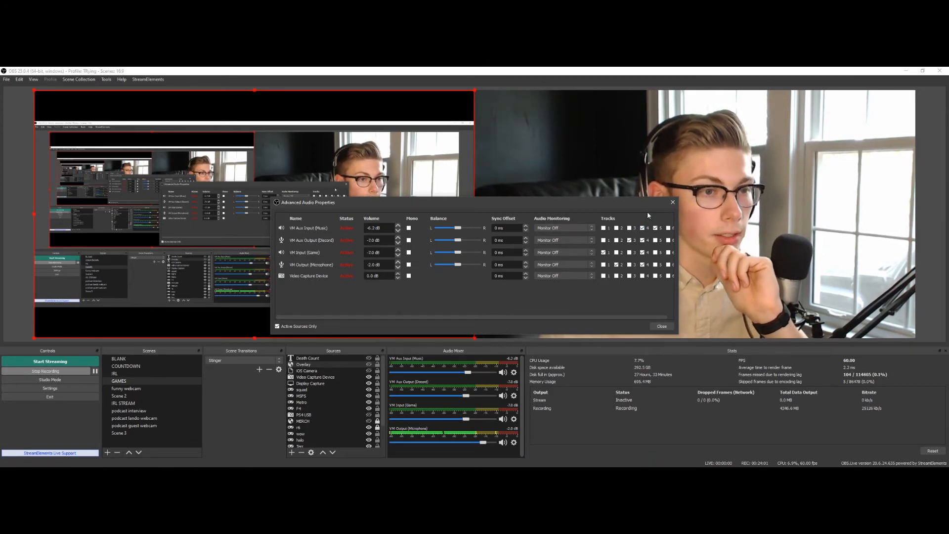
{"action": "left_click", "coordinate": [643, 252]}
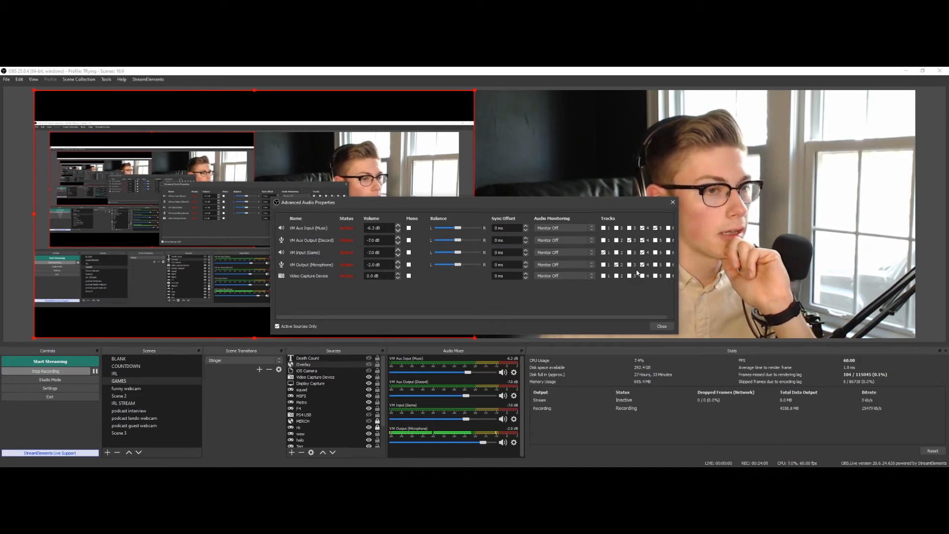
{"action": "left_click", "coordinate": [643, 240]}
{"action": "left_click", "coordinate": [643, 253]}
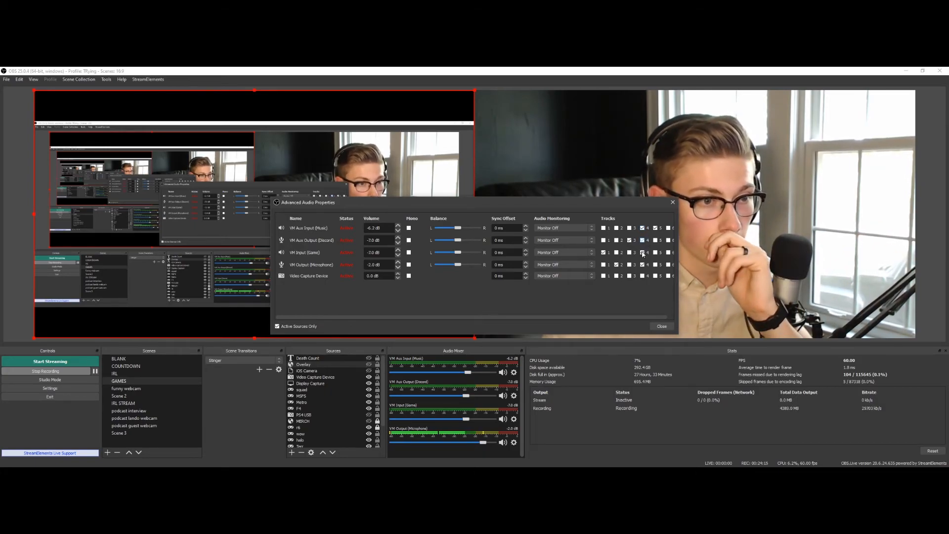
{"action": "left_click", "coordinate": [648, 266]}
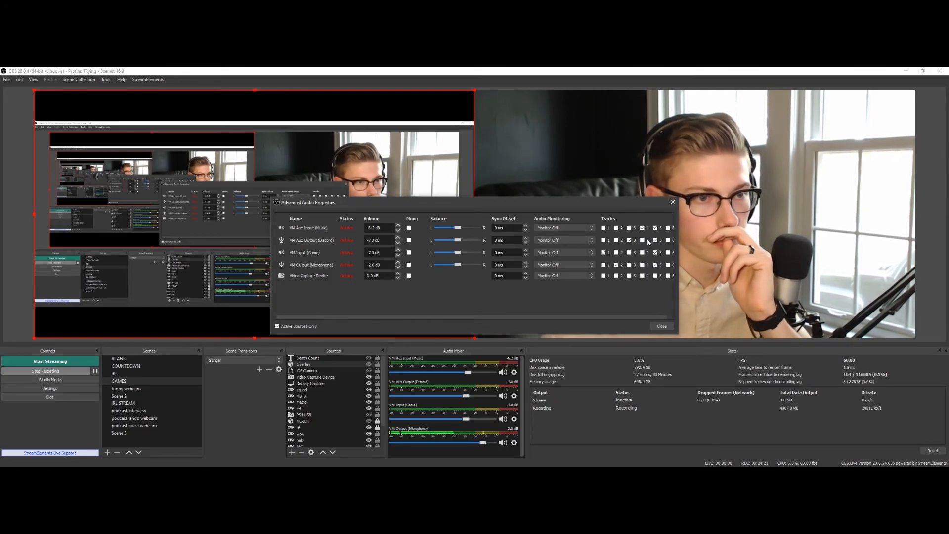
{"action": "left_click", "coordinate": [644, 241]}
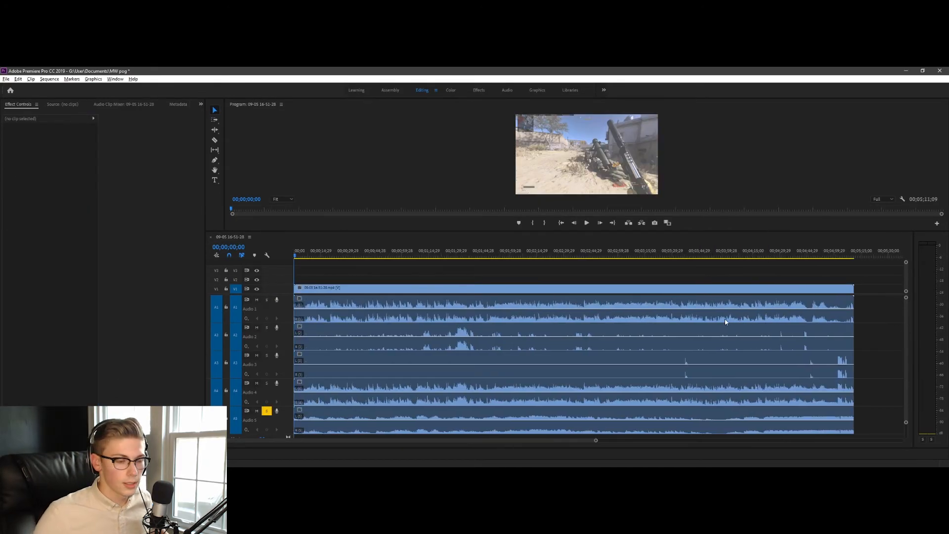
- Switch to Premiere Pro and examine the waveforms of the recording's five audio tracks in the timeline
{"action": "scroll", "coordinate": [726, 322], "scroll_direction": "down", "scroll_amount": 4}
{"action": "scroll", "coordinate": [536, 335], "scroll_direction": "up", "scroll_amount": 5}
{"action": "scroll", "coordinate": [536, 338], "scroll_direction": "down", "scroll_amount": 5}
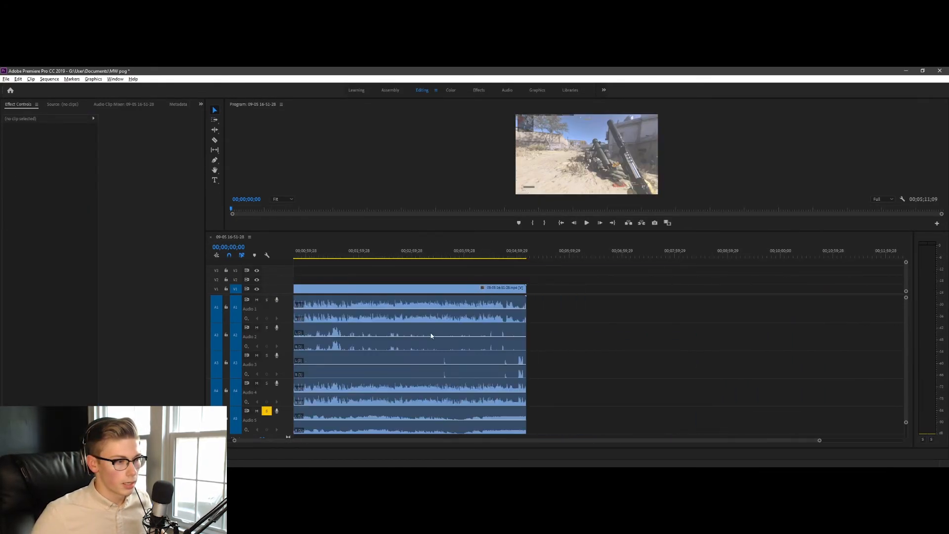
{"action": "scroll", "coordinate": [372, 343], "scroll_direction": "down", "scroll_amount": 1}
{"action": "scroll", "coordinate": [285, 403], "scroll_direction": "up", "scroll_amount": 2}
{"action": "scroll", "coordinate": [289, 412], "scroll_direction": "down", "scroll_amount": 1}
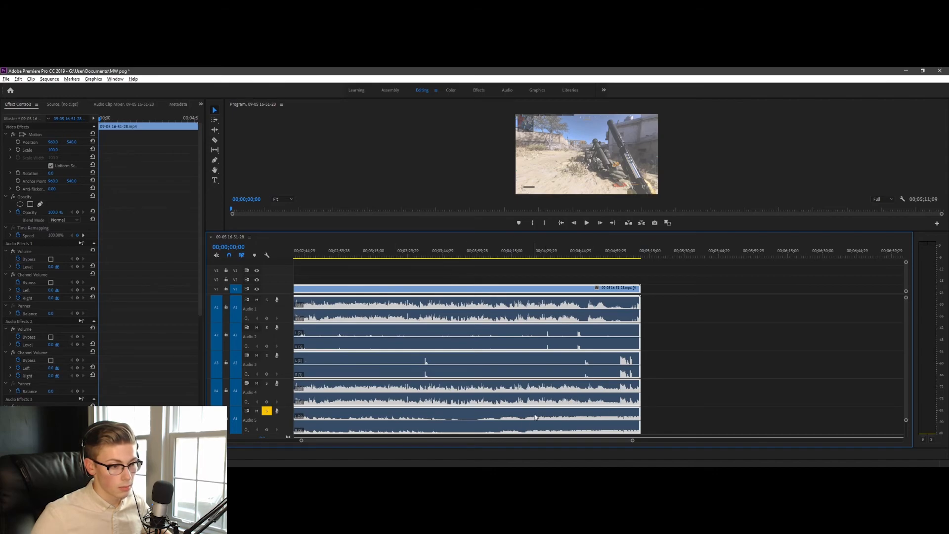
{"action": "scroll", "coordinate": [533, 418], "scroll_direction": "up", "scroll_amount": 5}
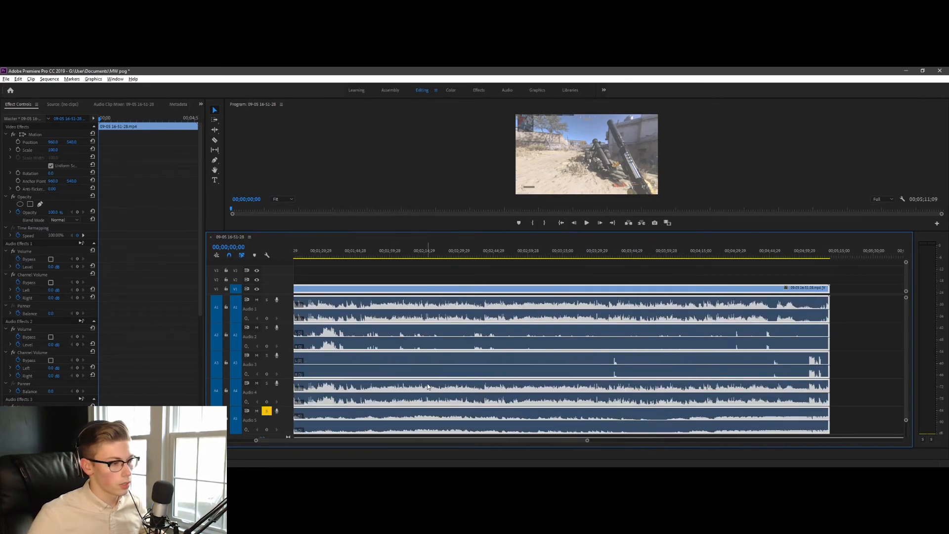
{"action": "scroll", "coordinate": [428, 386], "scroll_direction": "down", "scroll_amount": 5}
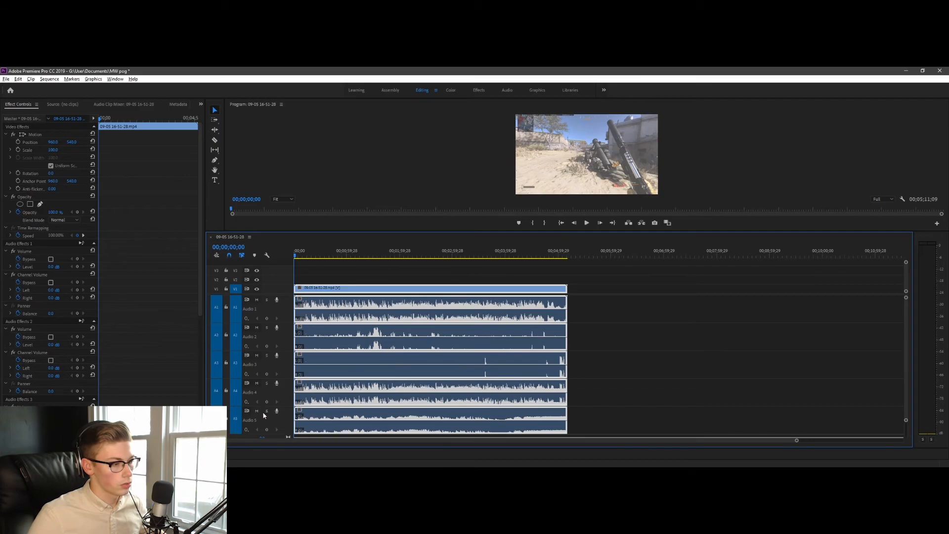
- Play a few seconds of the recording from 00;01;14;00 with only Audio 5 soloed
{"action": "left_click", "coordinate": [503, 255]}
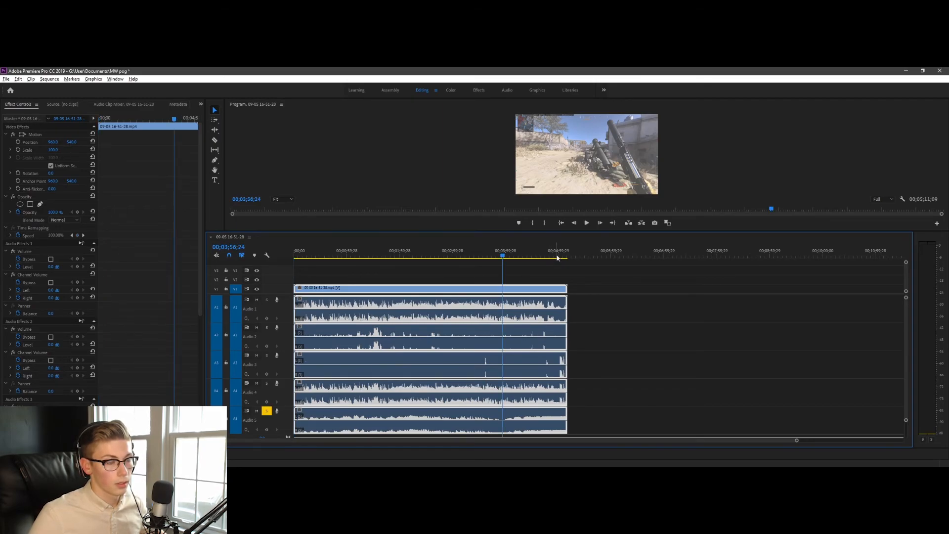
{"action": "left_click_drag", "start_coordinate": [366, 253], "coordinate": [359, 253]}
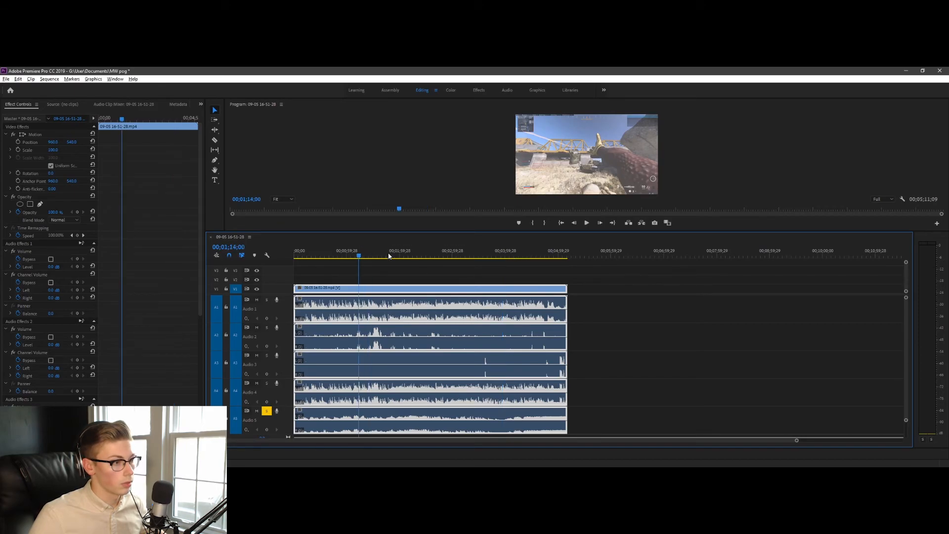
{"action": "left_click", "coordinate": [587, 223]}
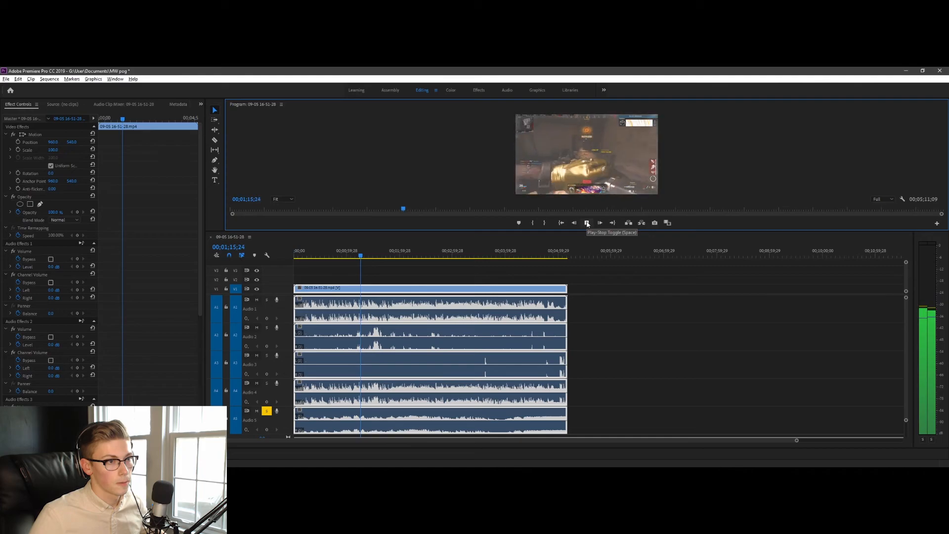
{"action": "scroll", "coordinate": [382, 367], "scroll_direction": "up", "scroll_amount": 2}
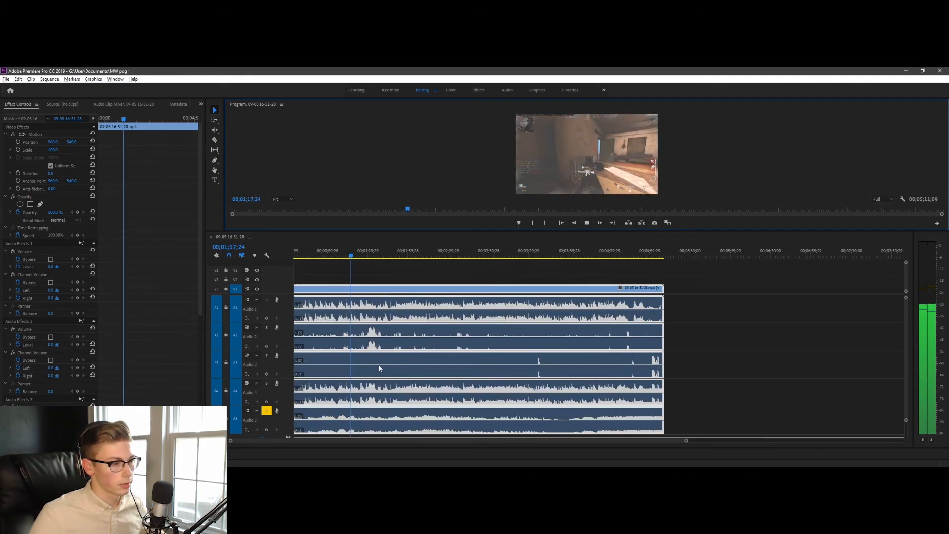
{"action": "scroll", "coordinate": [379, 368], "scroll_direction": "up", "scroll_amount": 2}
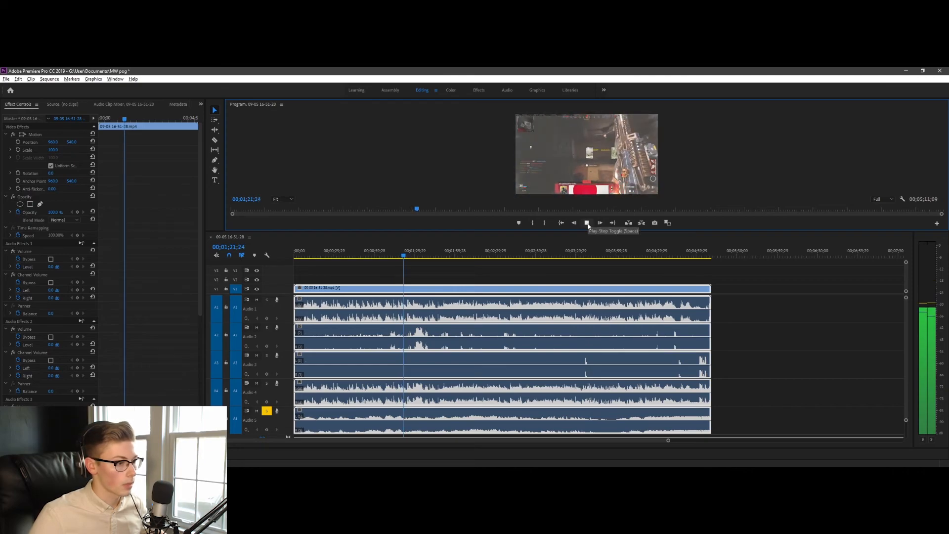
{"action": "left_click", "coordinate": [587, 224]}
- Solo Audio 2 instead of Audio 5 and play a few seconds from 00;01;12;17
{"action": "left_click", "coordinate": [266, 411]}
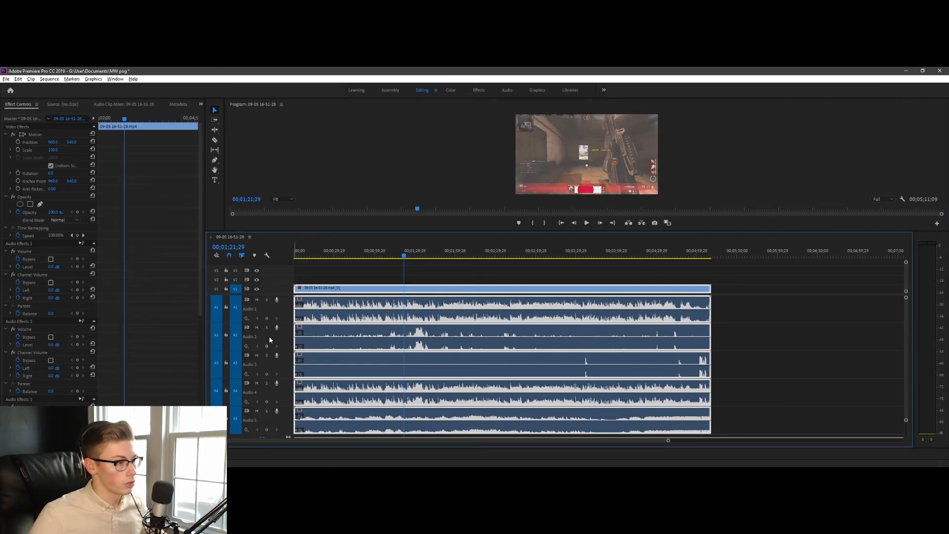
{"action": "left_click", "coordinate": [391, 250]}
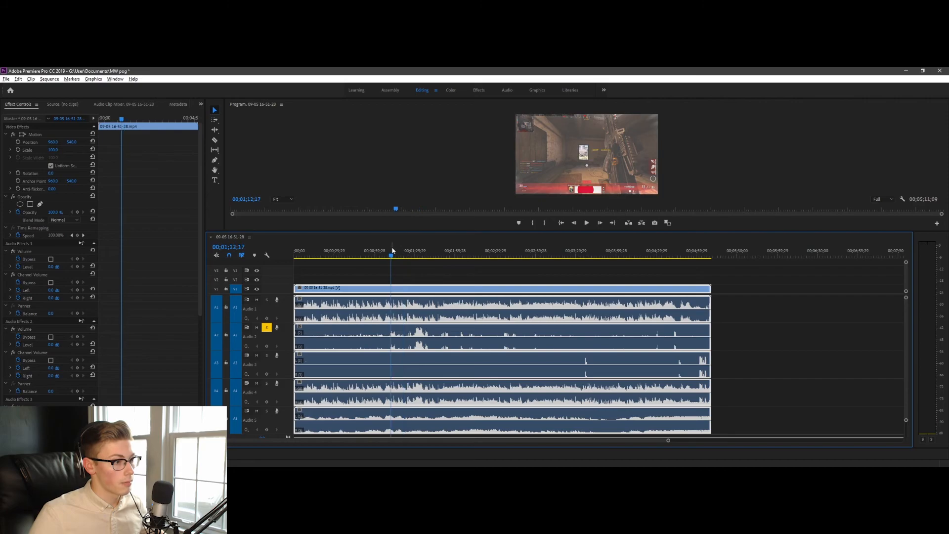
{"action": "left_click", "coordinate": [588, 224]}
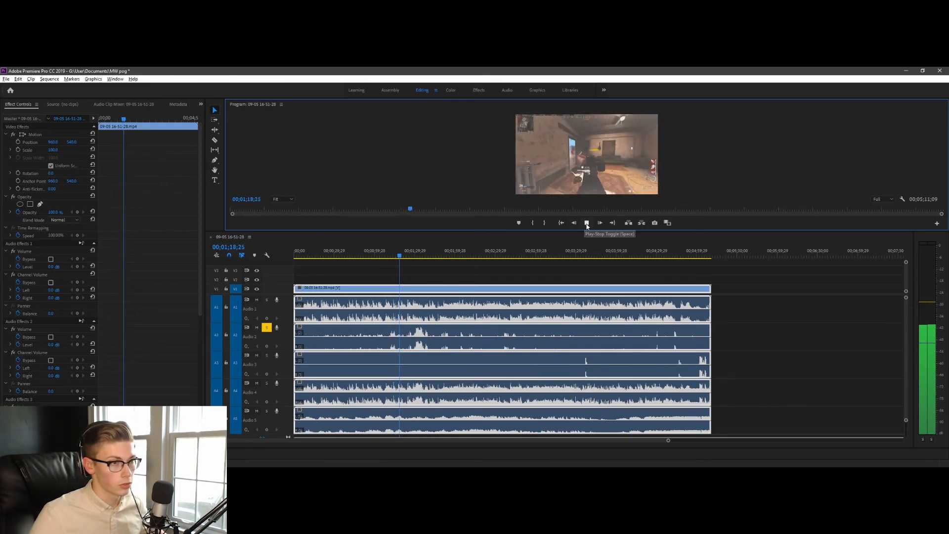
{"action": "left_click", "coordinate": [587, 223]}
- Solo Audio 1 instead of Audio 2 and listen to the same part of the recording
{"action": "left_click", "coordinate": [267, 327]}
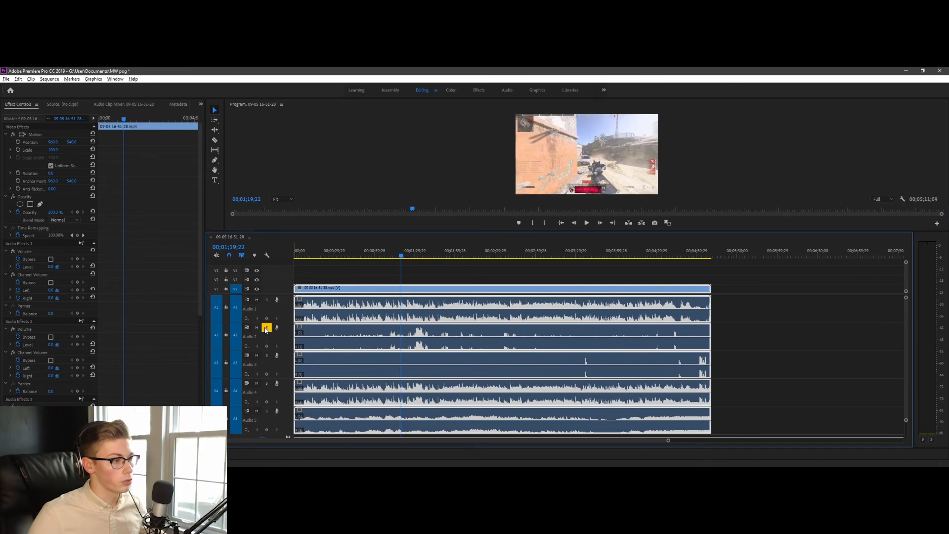
{"action": "left_click", "coordinate": [266, 299]}
{"action": "left_click", "coordinate": [391, 251]}
{"action": "key", "text": "space"}
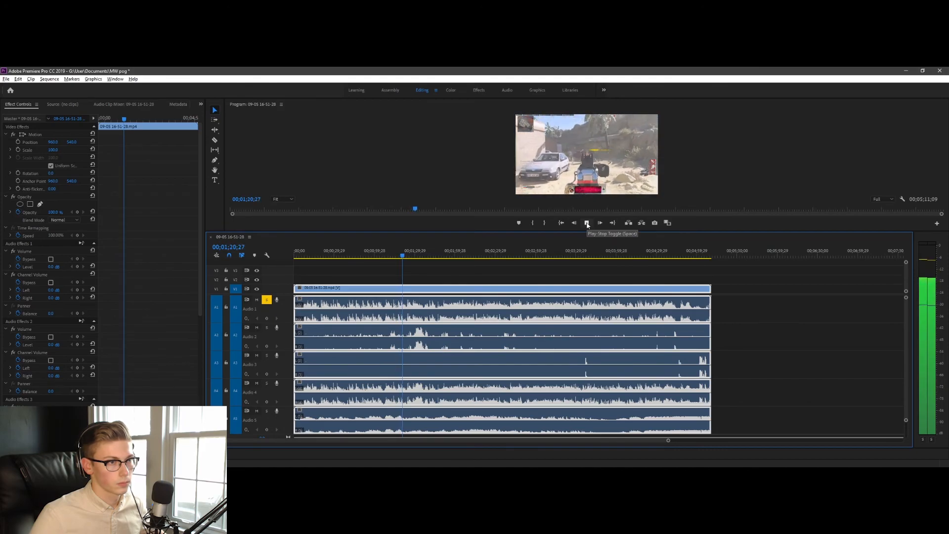
{"action": "left_click", "coordinate": [587, 223]}
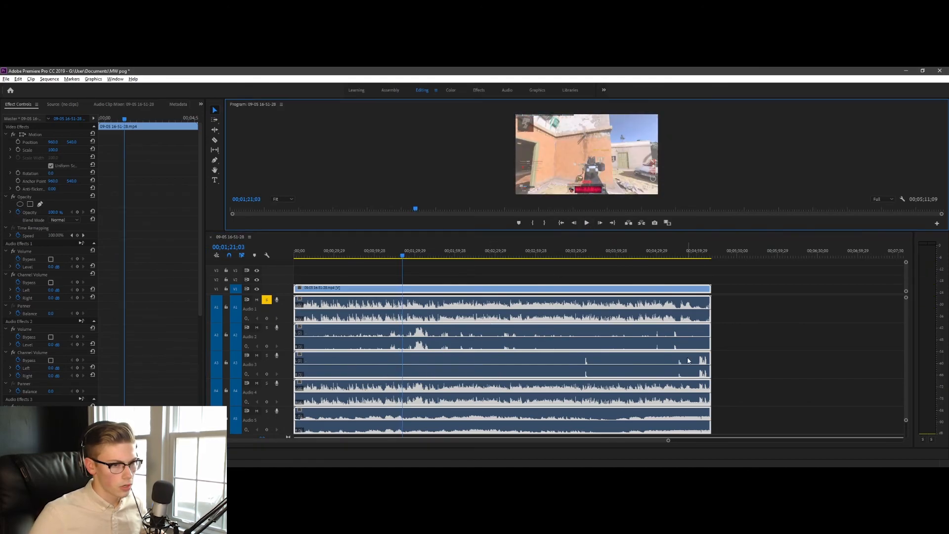
- Solo Audio 3 instead of Audio 1 and play the speech near the end of the recording from 00;05;02;04
{"action": "left_click", "coordinate": [689, 251]}
{"action": "scroll", "coordinate": [687, 262], "scroll_direction": "up", "scroll_amount": 5}
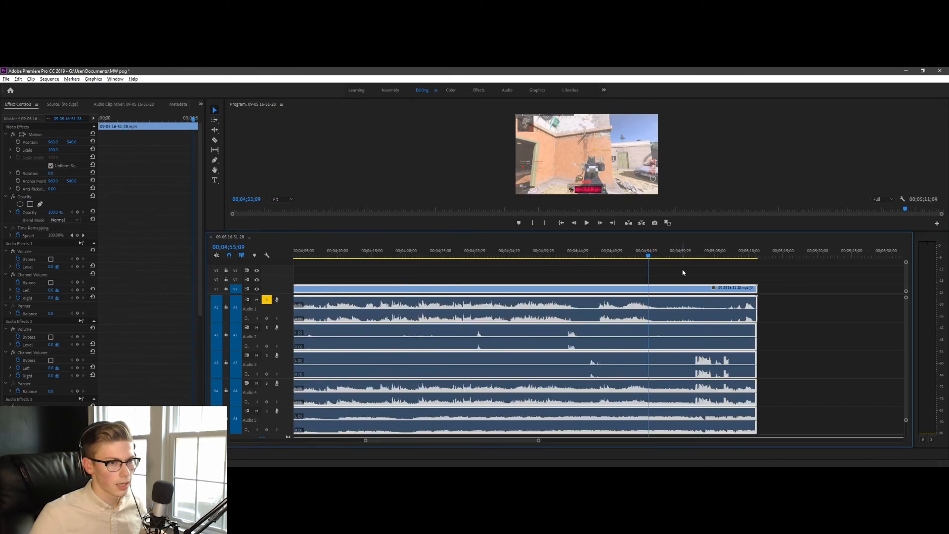
{"action": "left_click", "coordinate": [695, 255]}
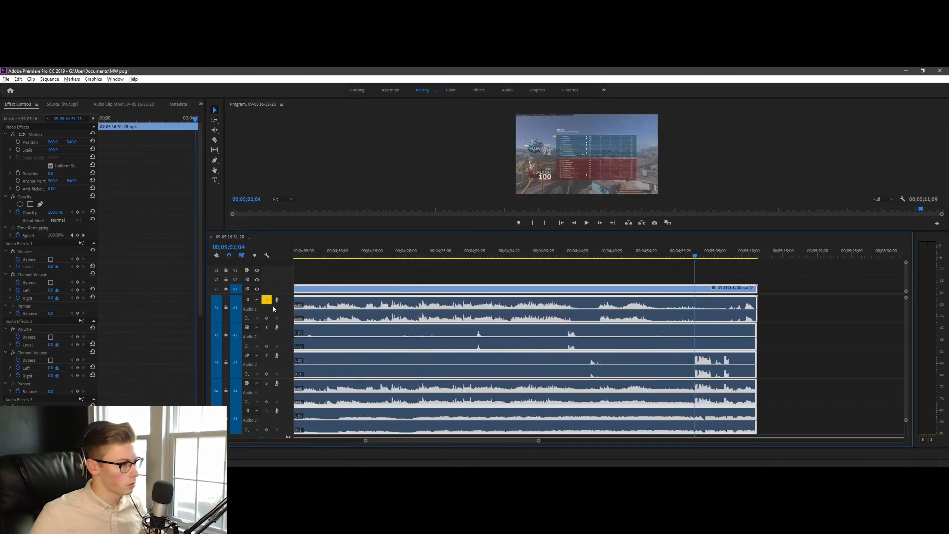
{"action": "scroll", "coordinate": [618, 302], "scroll_direction": "up", "scroll_amount": 2}
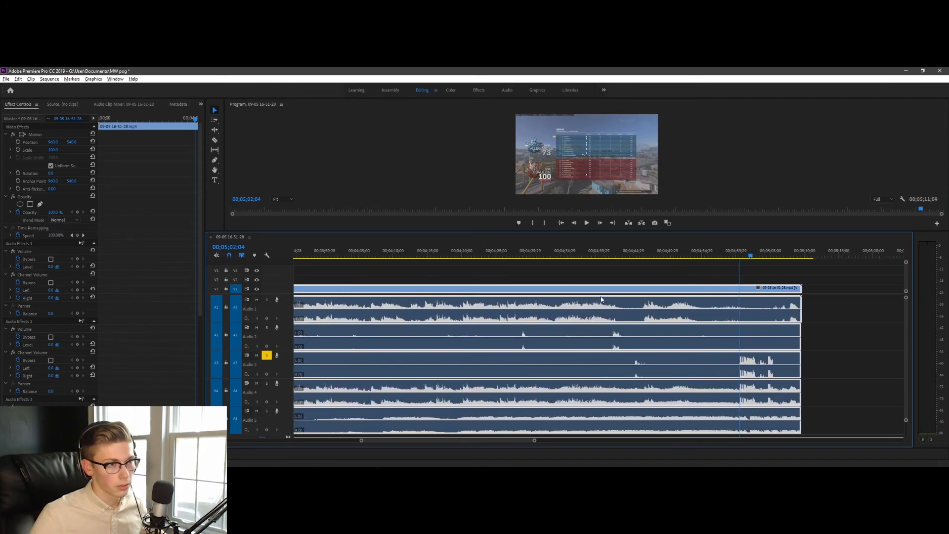
{"action": "left_click", "coordinate": [587, 224]}
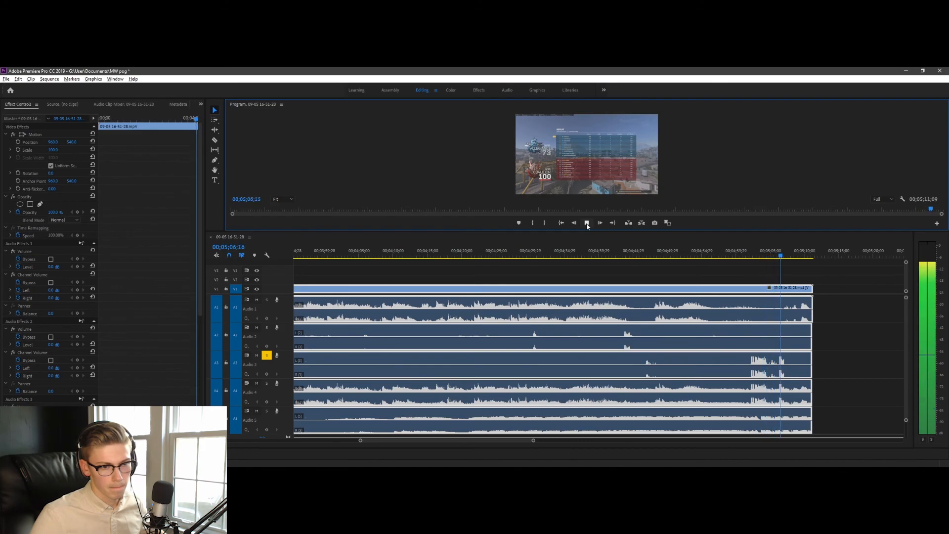
{"action": "left_click", "coordinate": [587, 223]}
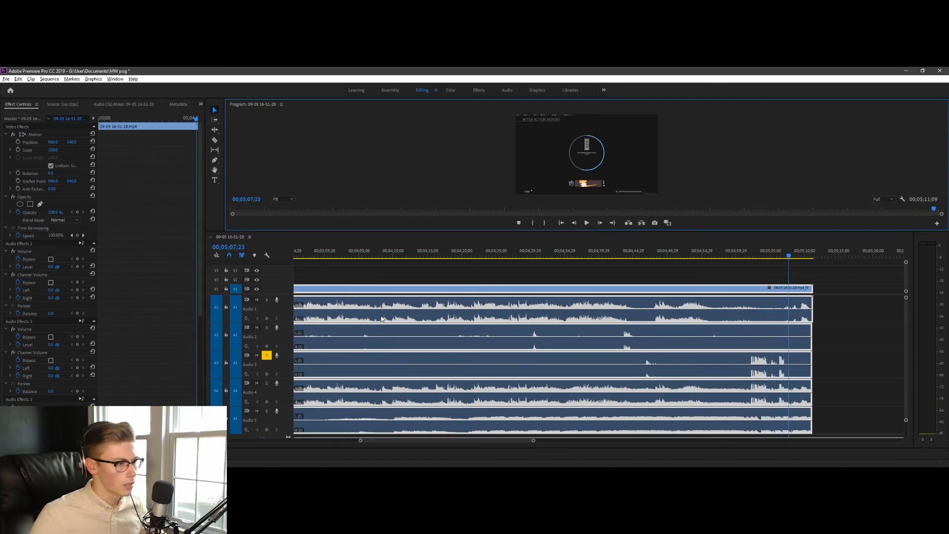
- Turn off the solo on the Audio 3 track
{"action": "scroll", "coordinate": [750, 355], "scroll_direction": "up", "scroll_amount": 6}
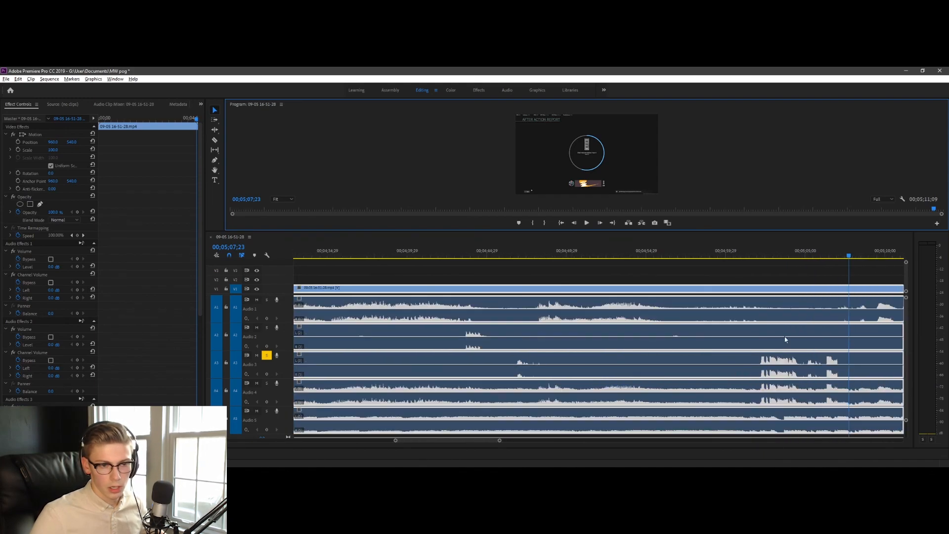
{"action": "scroll", "coordinate": [782, 381], "scroll_direction": "down", "scroll_amount": 6}
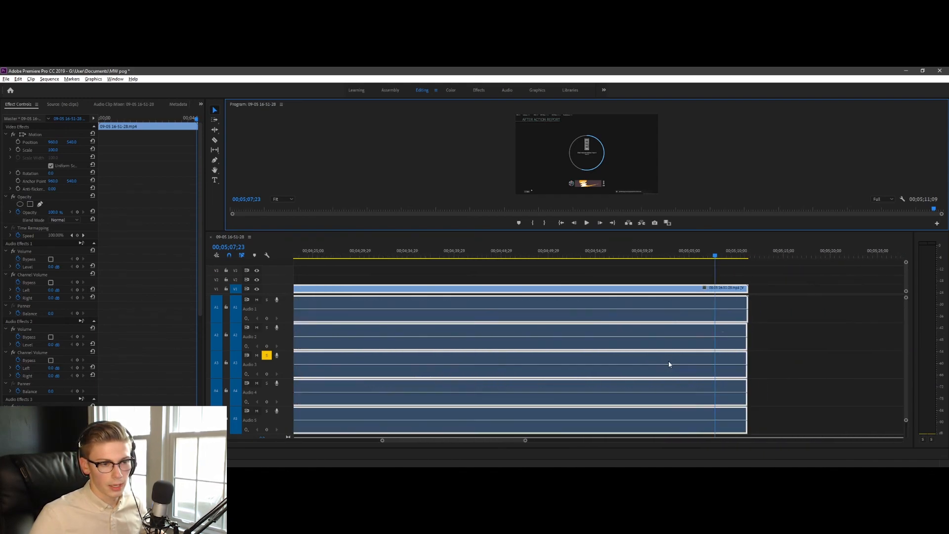
{"action": "scroll", "coordinate": [379, 369], "scroll_direction": "down", "scroll_amount": 2}
{"action": "left_click", "coordinate": [267, 355]}
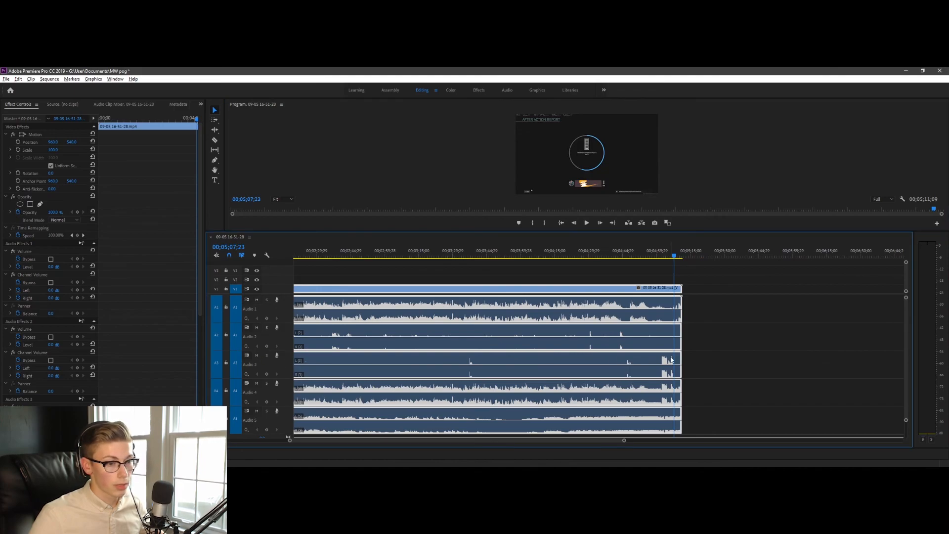
- Compare the waveforms of all five audio tracks over the full length of the recording
{"action": "scroll", "coordinate": [645, 375], "scroll_direction": "down", "scroll_amount": 2}
{"action": "scroll", "coordinate": [566, 370], "scroll_direction": "down", "scroll_amount": 2}
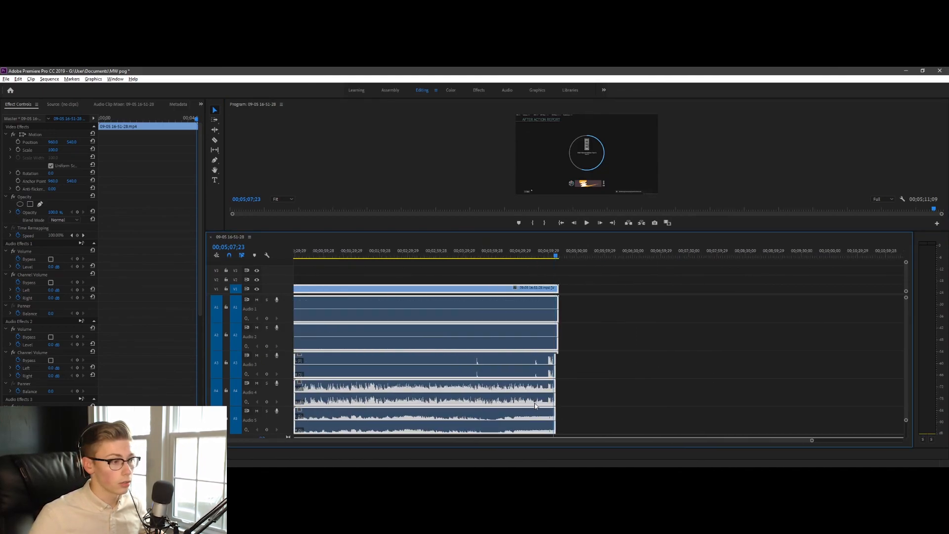
{"action": "scroll", "coordinate": [612, 360], "scroll_direction": "up", "scroll_amount": 3}
{"action": "scroll", "coordinate": [434, 372], "scroll_direction": "up", "scroll_amount": 2}
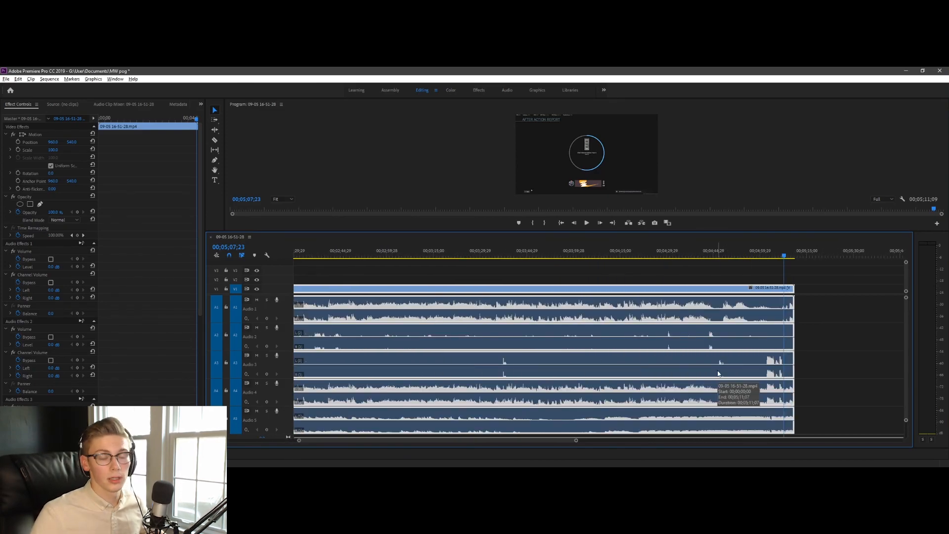
{"action": "scroll", "coordinate": [718, 373], "scroll_direction": "down", "scroll_amount": 5}
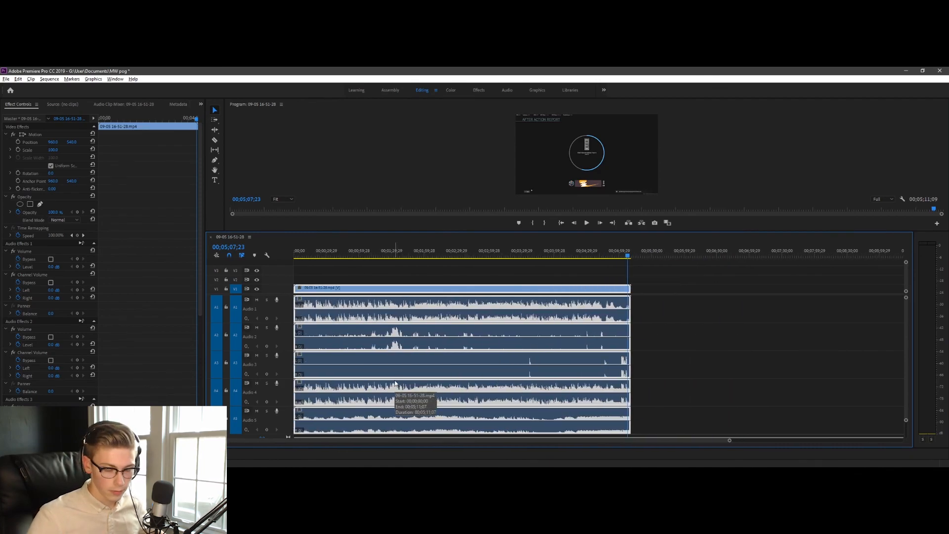
{"action": "scroll", "coordinate": [464, 367], "scroll_direction": "down", "scroll_amount": 3}
{"action": "scroll", "coordinate": [462, 365], "scroll_direction": "up", "scroll_amount": 3}
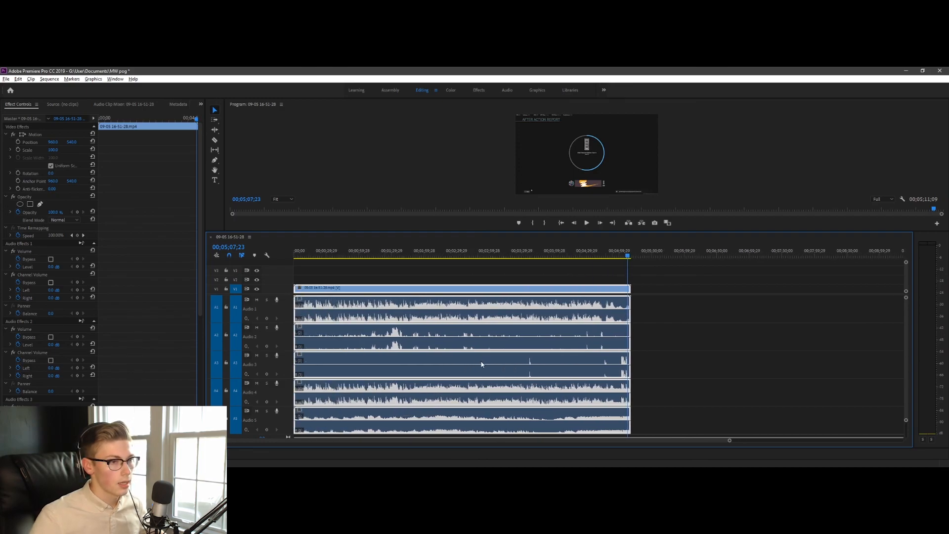
- Select every clip in the sequence and place the playhead at 00;04;27;29
{"action": "left_click", "coordinate": [648, 314]}
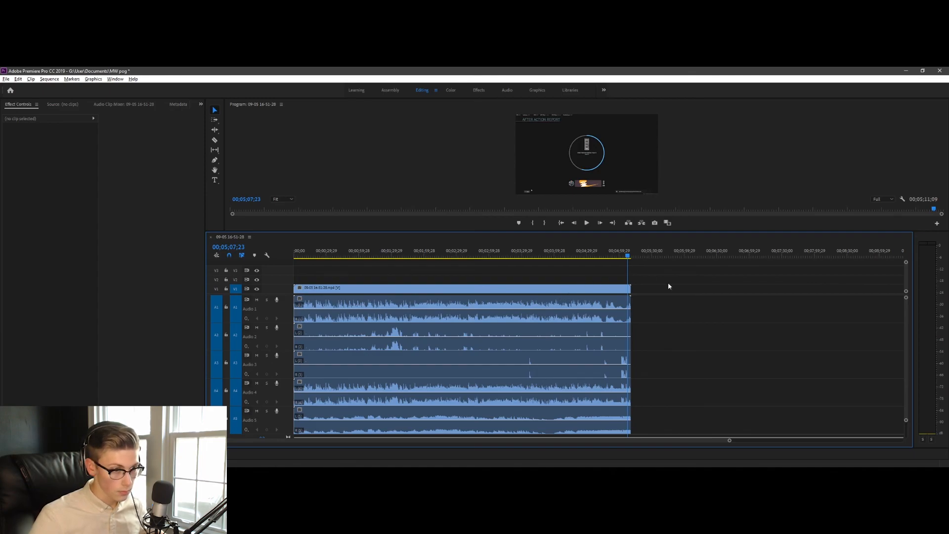
{"action": "left_click", "coordinate": [632, 256]}
{"action": "key", "text": "ctrl+a"}
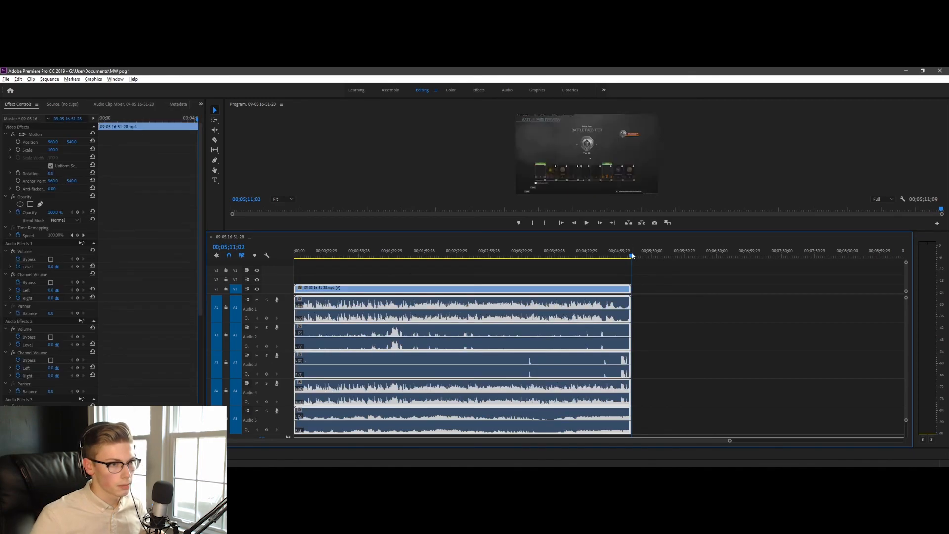
{"action": "left_click", "coordinate": [585, 254]}
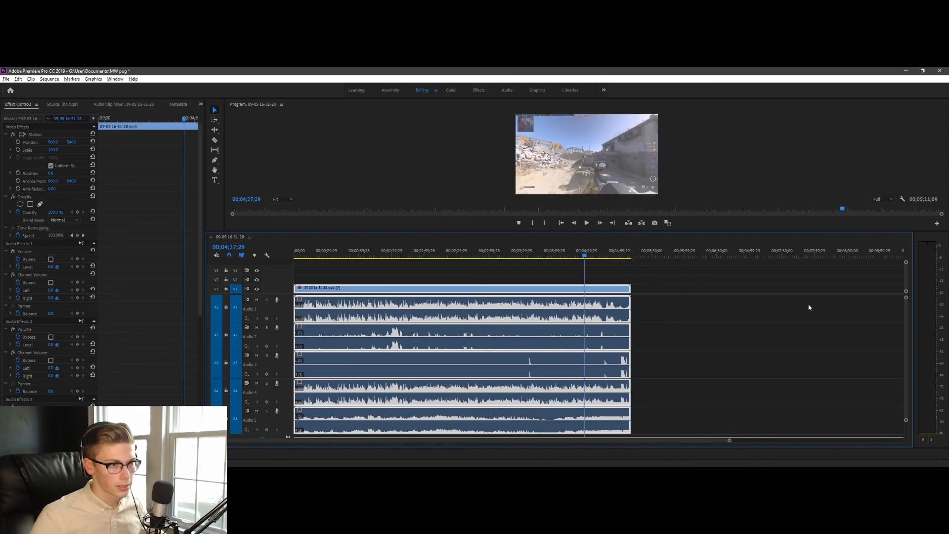